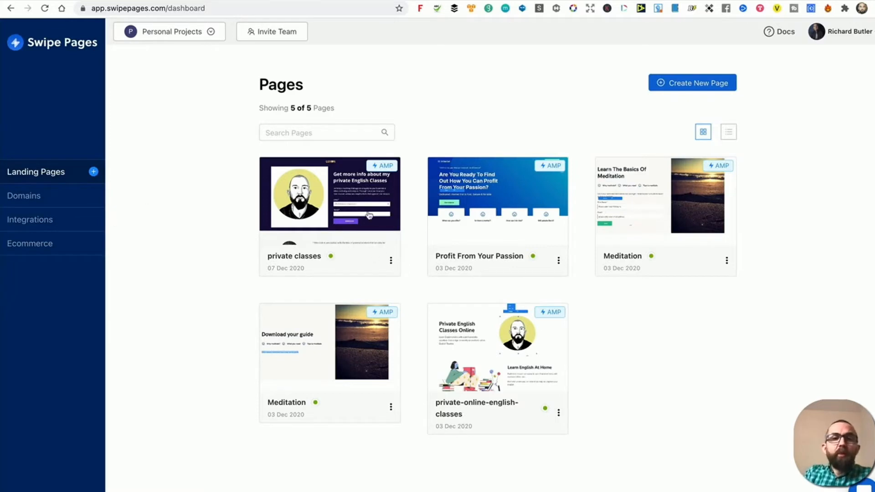
# View the live private classes landing page from its page details, then return to the pages list.
pyautogui.click(316, 208)
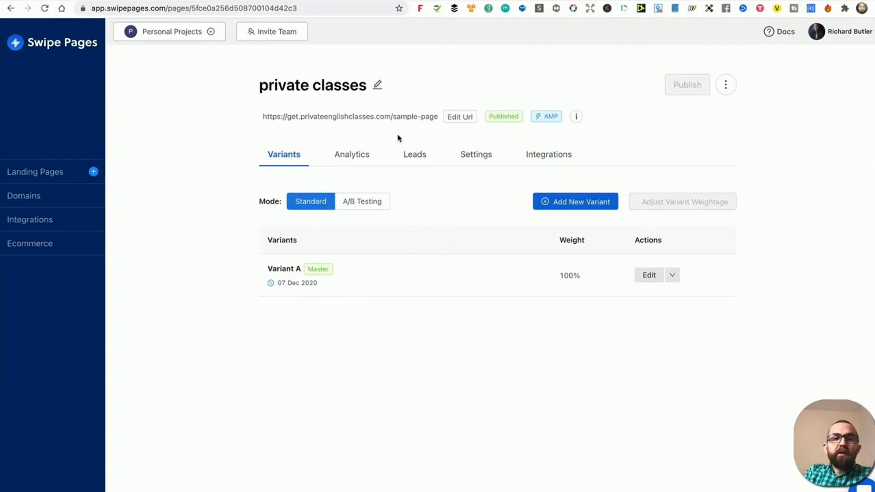
pyautogui.click(342, 117)
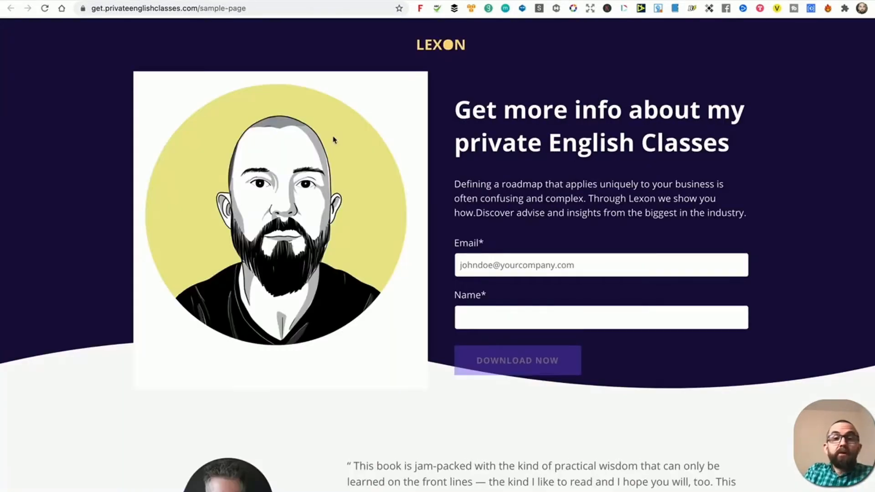
pyautogui.scroll(-20, 527, 198)
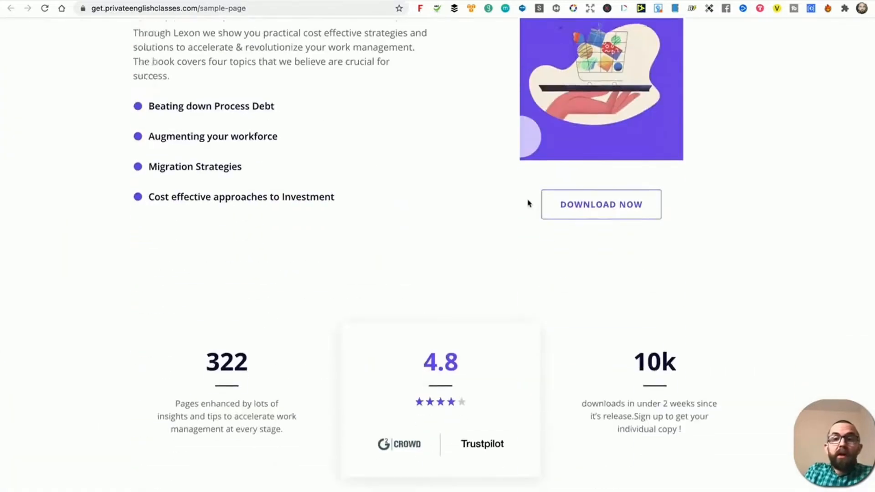
pyautogui.scroll(-5, 527, 200)
pyautogui.scroll(20, 527, 200)
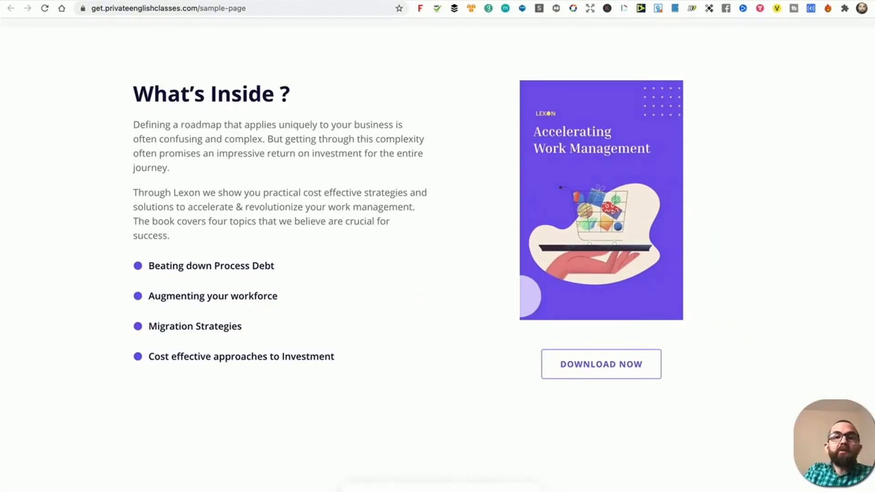
pyautogui.hotkey('ctrl', 'shift', 'Tab')
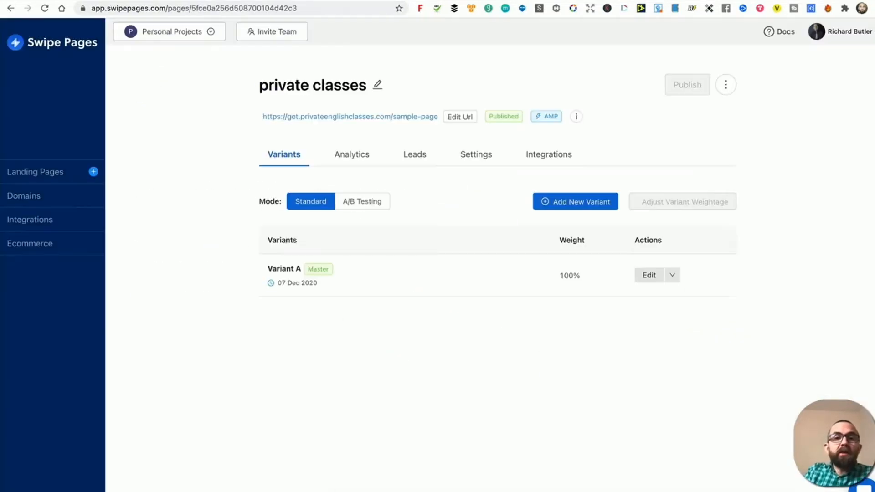
pyautogui.click(2, 170)
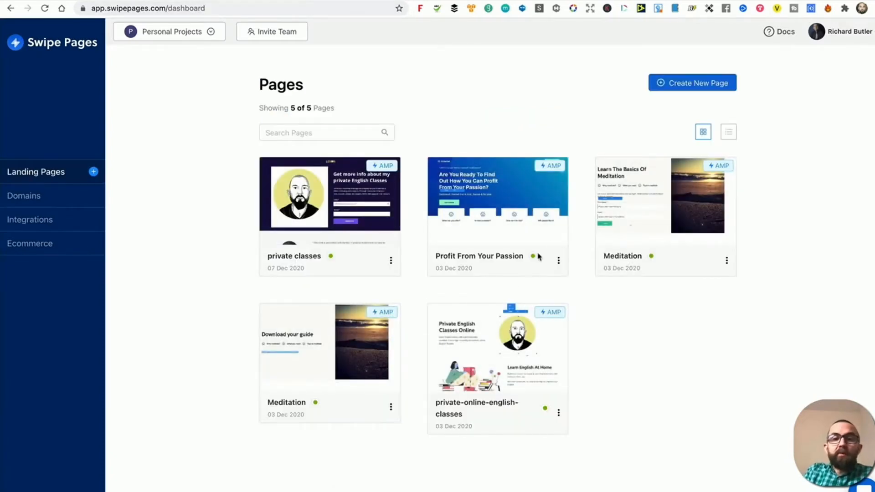
# View the live Profit From Your Passion page from its page details, then return to the pages list.
pyautogui.click(490, 258)
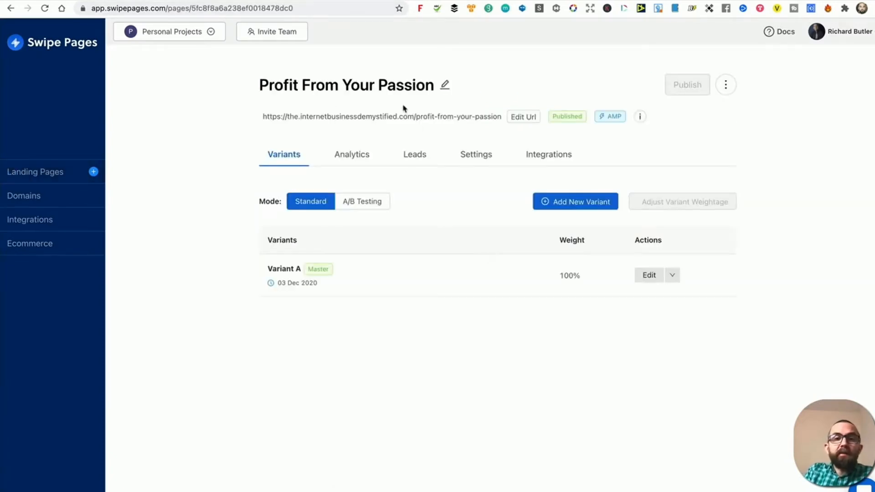
pyautogui.click(388, 119)
pyautogui.scroll(-20, 387, 119)
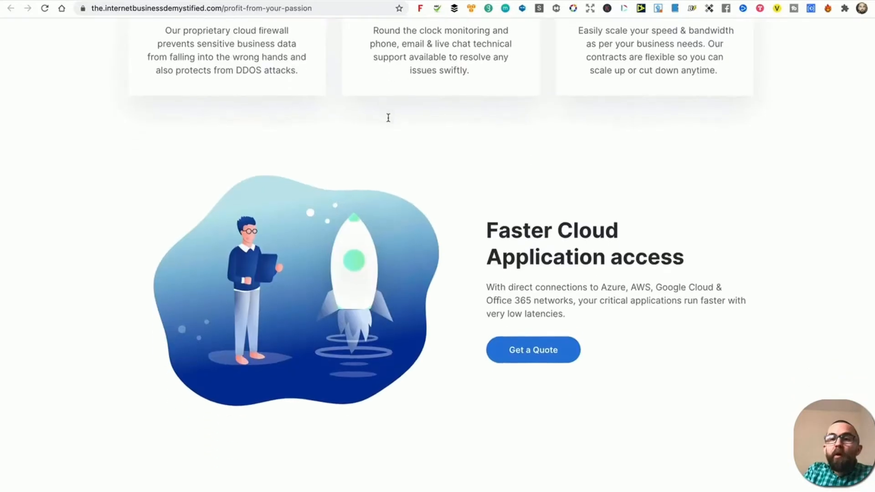
pyautogui.scroll(-5, 388, 118)
pyautogui.scroll(20, 387, 120)
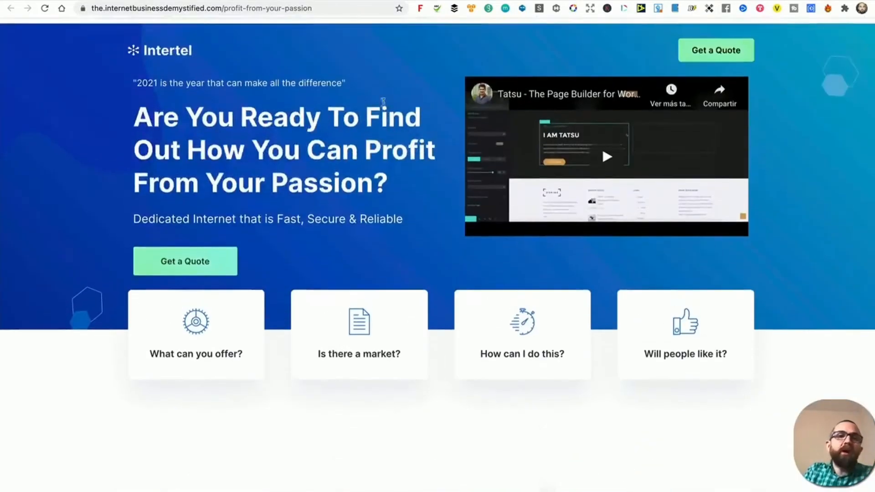
pyautogui.click(364, 1)
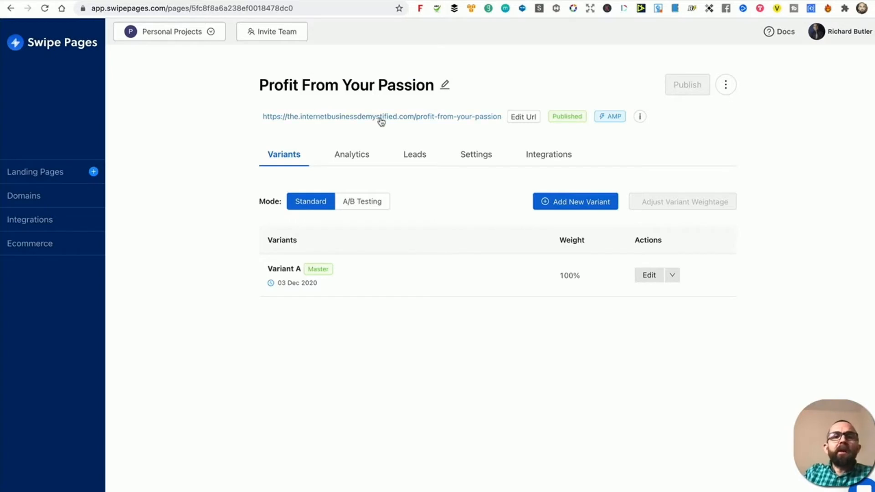
pyautogui.click(37, 177)
# Review the private classes page details, then go back to the Landing Pages dashboard.
pyautogui.click(294, 218)
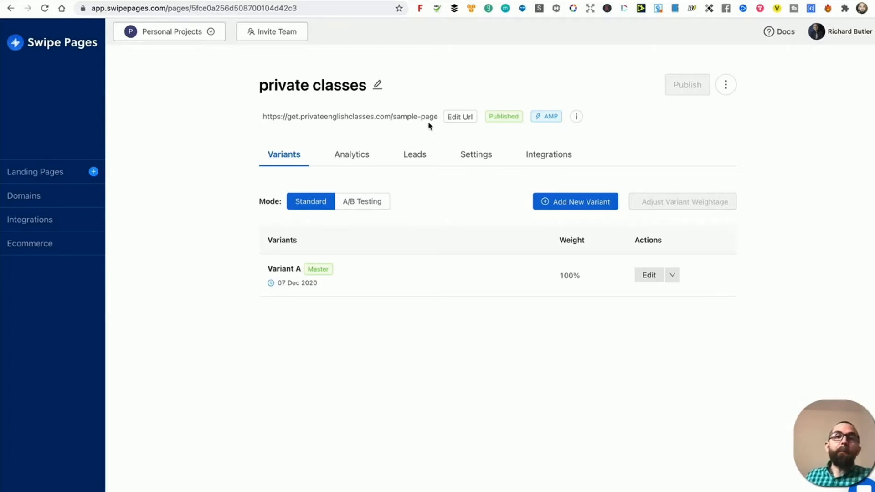
pyautogui.click(53, 172)
# Start a new landing page named 'asdf' as an AMP page.
pyautogui.click(698, 87)
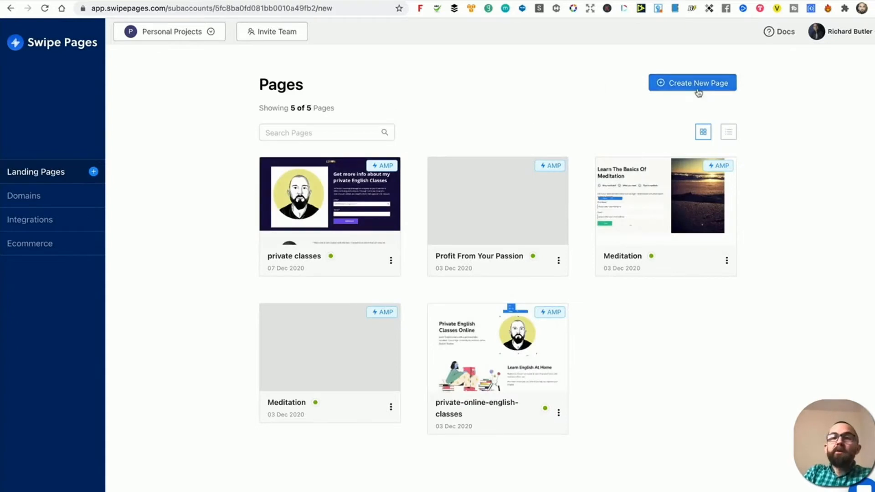
pyautogui.click(428, 206)
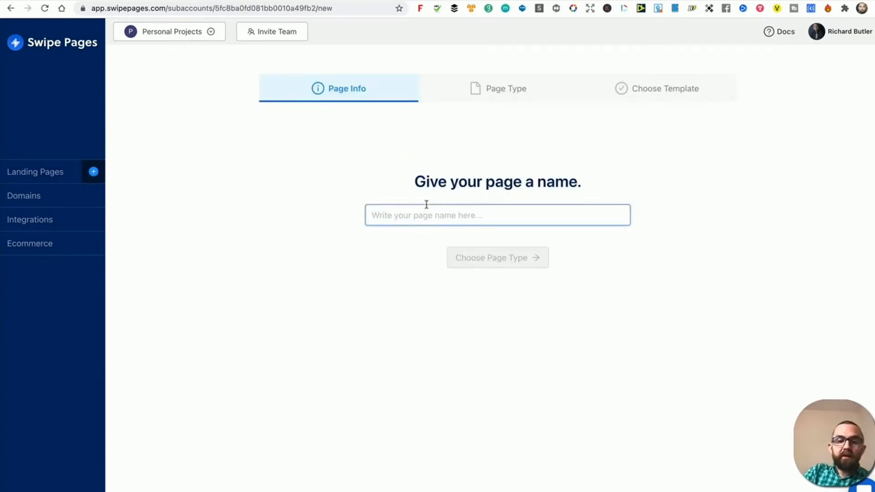
pyautogui.write('asdf')
pyautogui.press('Return')
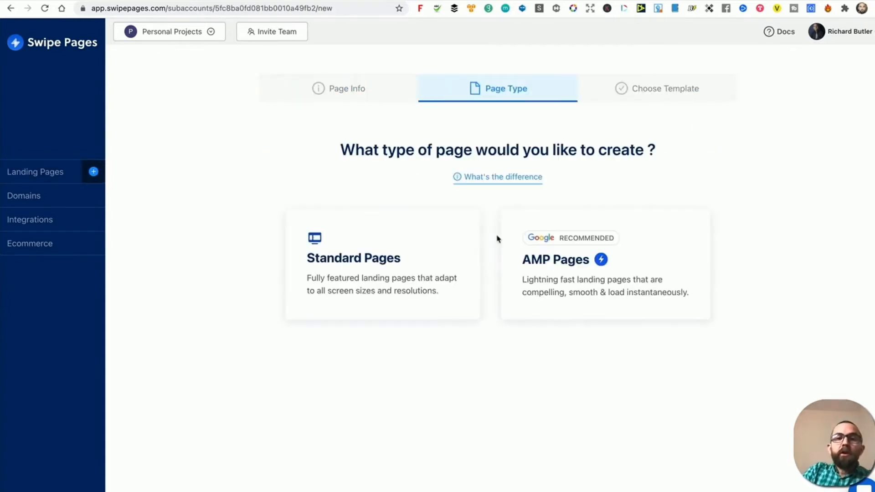
pyautogui.click(550, 271)
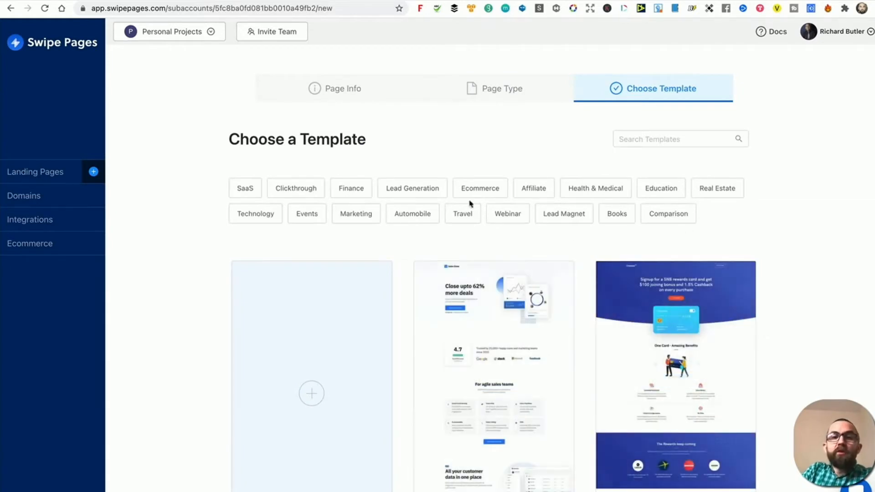
# Filter templates to Lead Generation, preview the Condominium template and build the page from it.
pyautogui.click(428, 191)
pyautogui.scroll(-1, 515, 307)
pyautogui.scroll(-2, 502, 273)
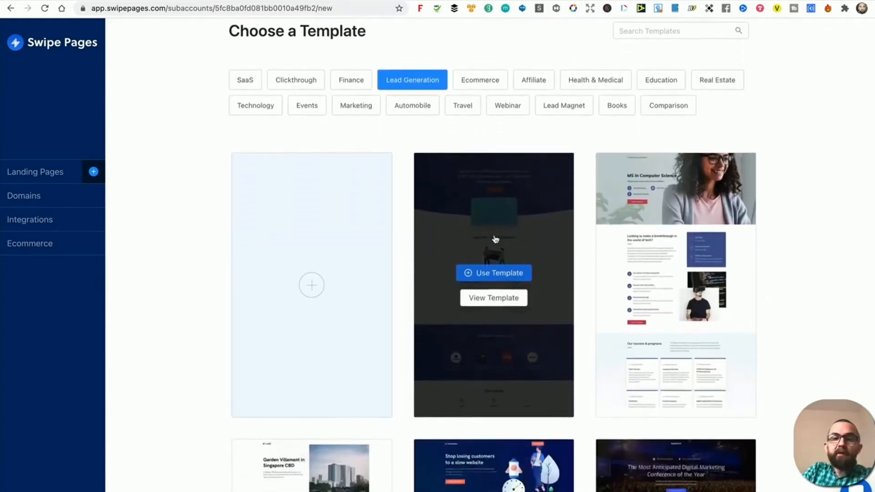
pyautogui.scroll(-7, 471, 294)
pyautogui.moveTo(355, 271)
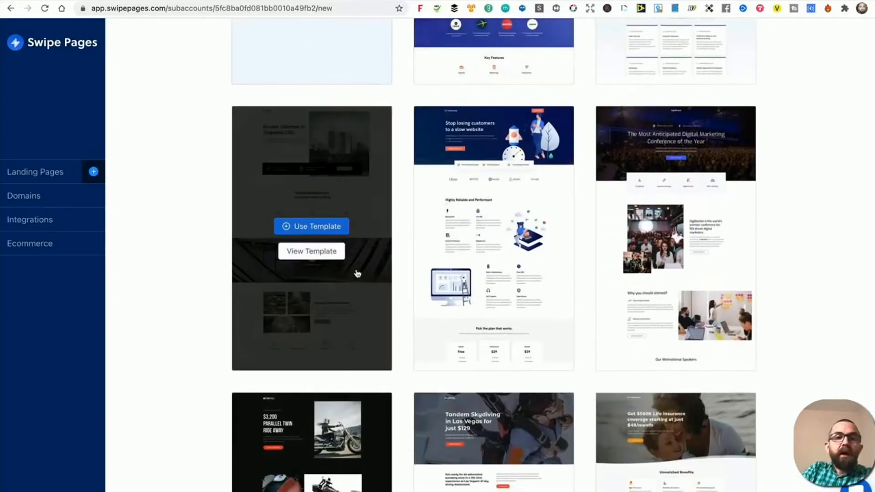
pyautogui.click(313, 251)
pyautogui.scroll(-3, 697, 148)
pyautogui.scroll(-10, 697, 148)
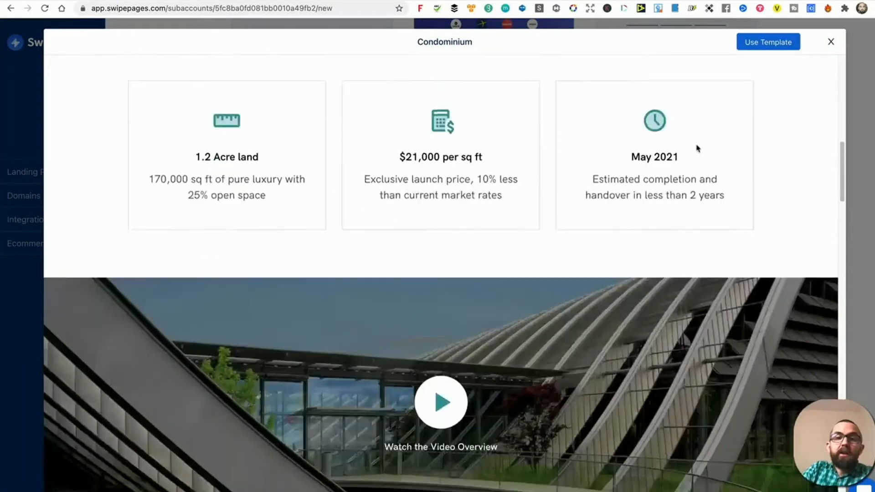
pyautogui.click(831, 42)
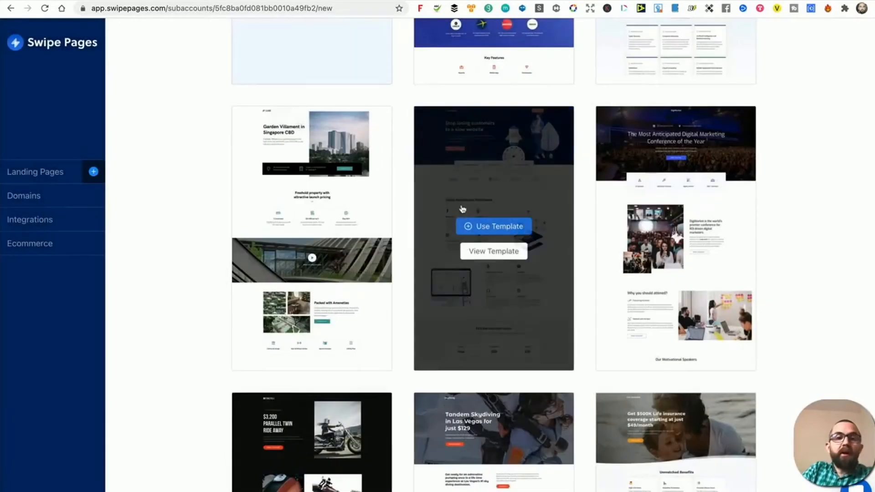
pyautogui.click(318, 227)
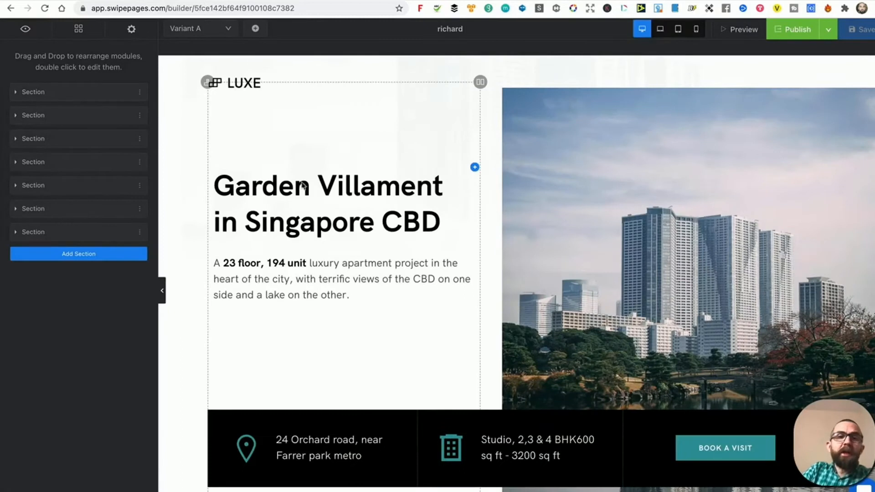
# Change the hero heading to 'Richard's Reviews' and replace the building photo with the sunset image.
pyautogui.click(280, 218)
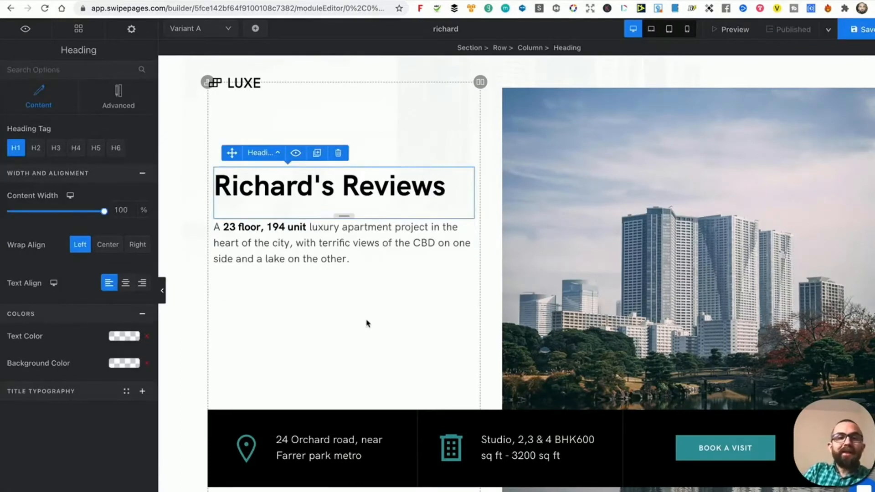
pyautogui.click(367, 322)
pyautogui.click(658, 250)
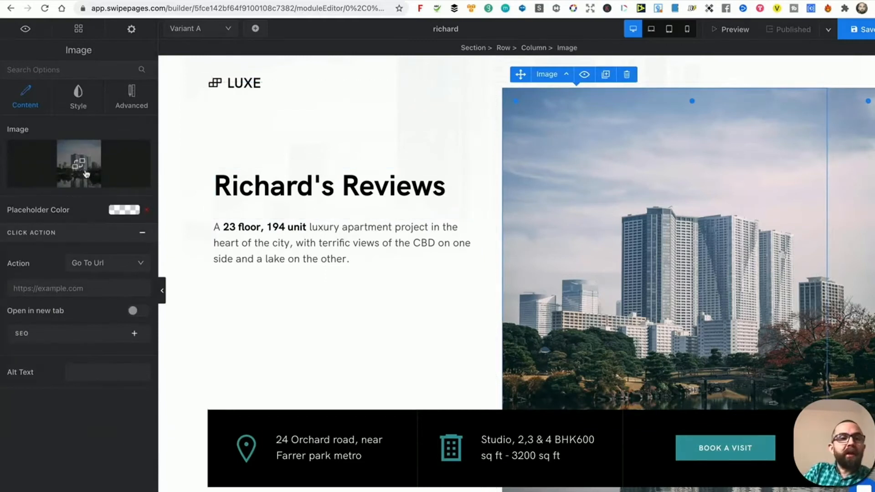
pyautogui.click(79, 165)
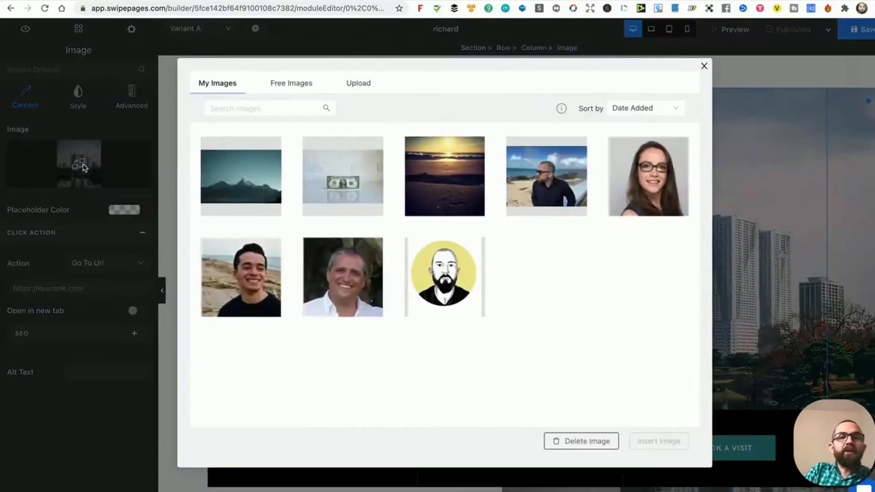
pyautogui.click(449, 190)
pyautogui.click(663, 441)
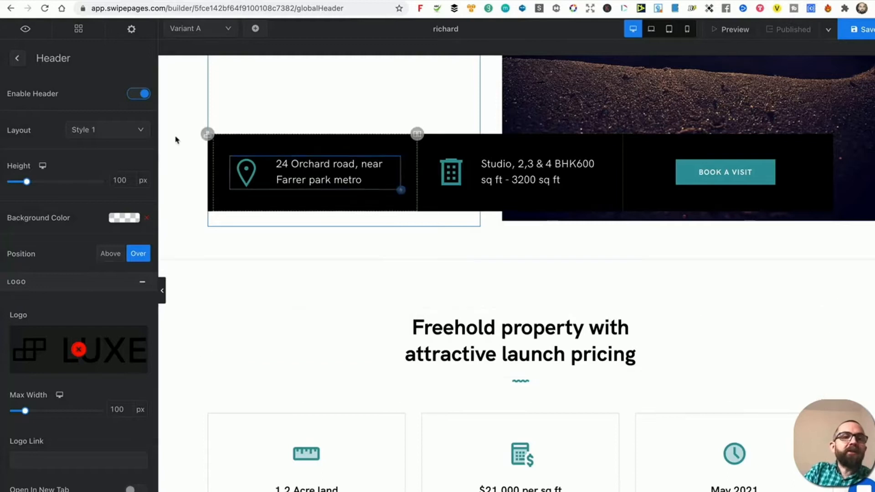
pyautogui.click(19, 58)
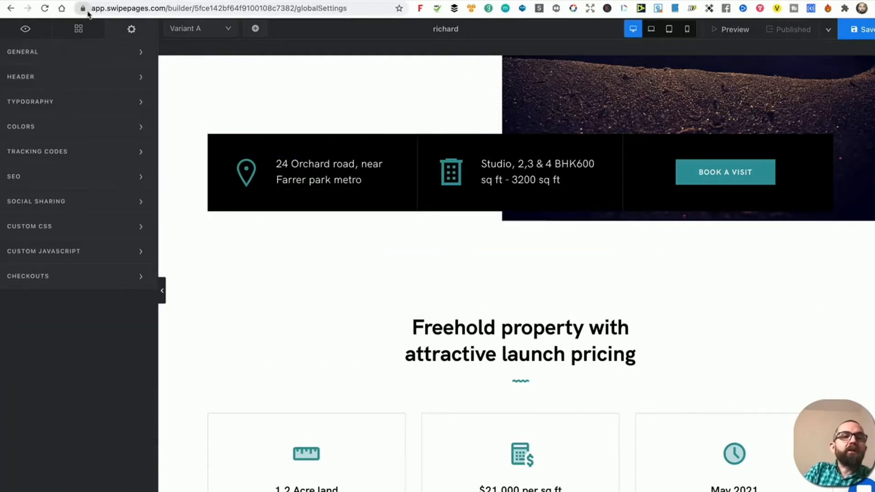
pyautogui.click(78, 28)
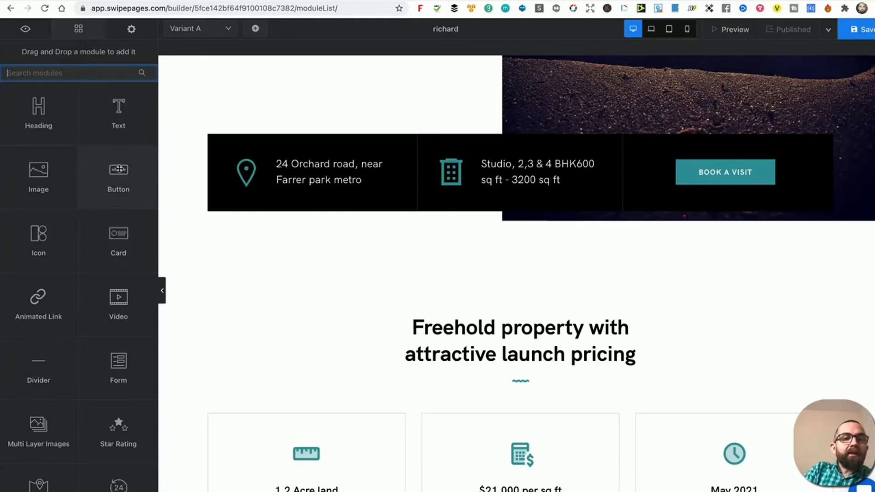
pyautogui.moveTo(119, 169); pyautogui.dragTo(413, 357)
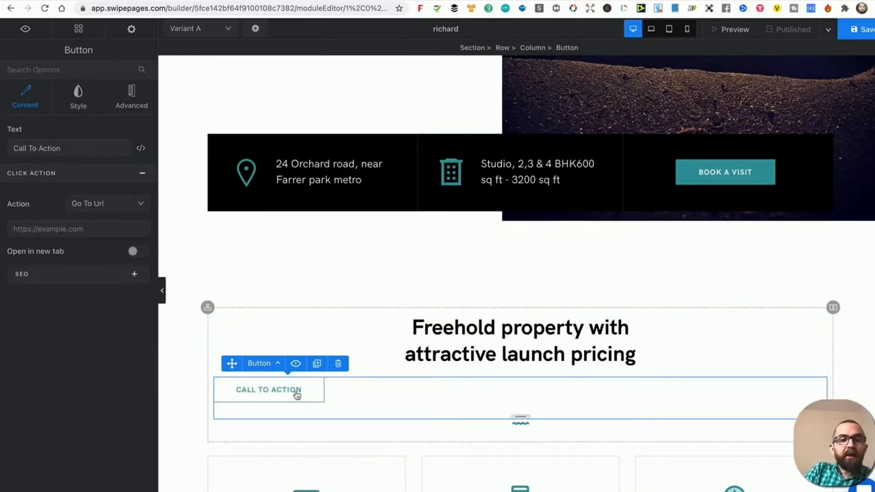
pyautogui.click(97, 229)
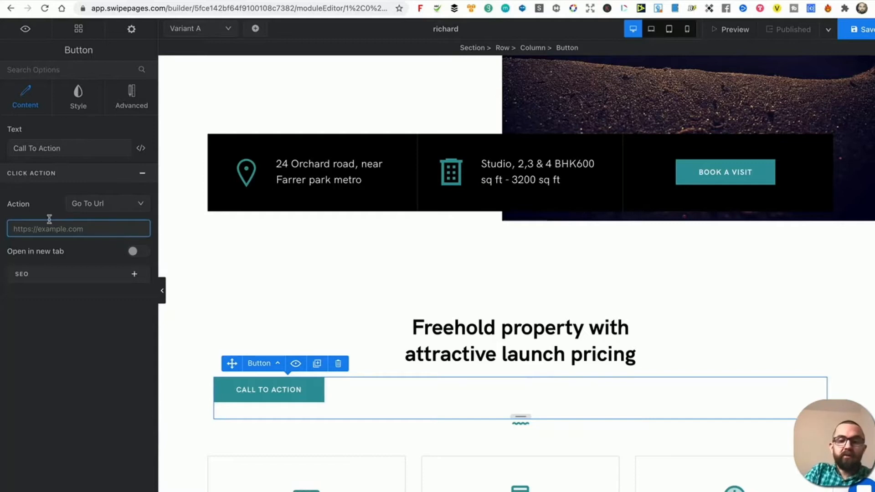
pyautogui.write('https:')
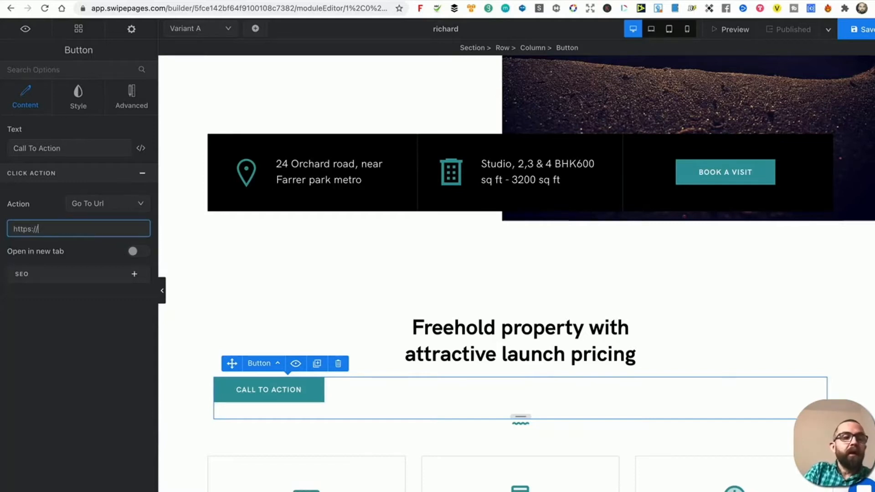
pyautogui.write('//mydomain.com')
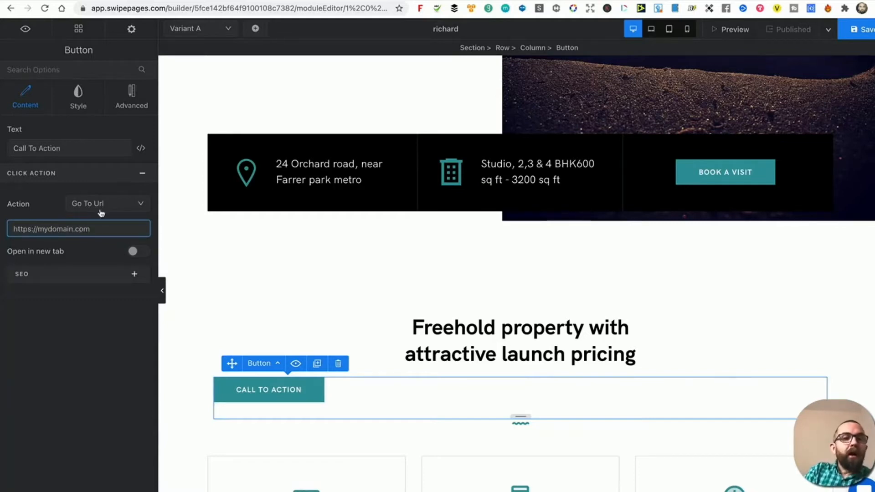
pyautogui.click(101, 210)
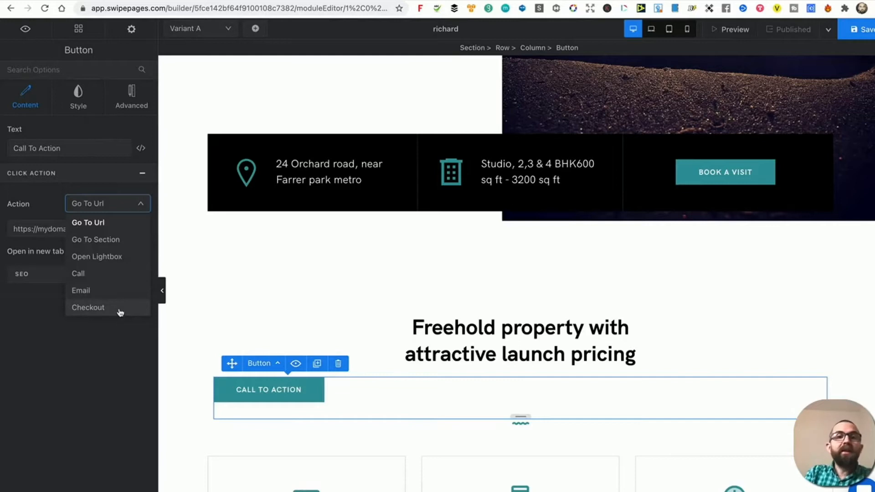
pyautogui.click(289, 319)
# Delete the video overview section and add a new three-column section above the amenities.
pyautogui.scroll(-8, 289, 319)
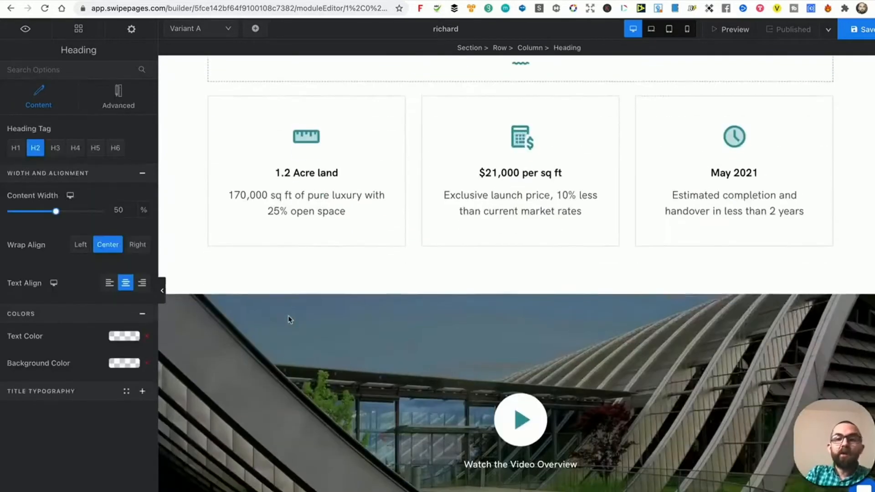
pyautogui.scroll(-3, 289, 319)
pyautogui.click(210, 189)
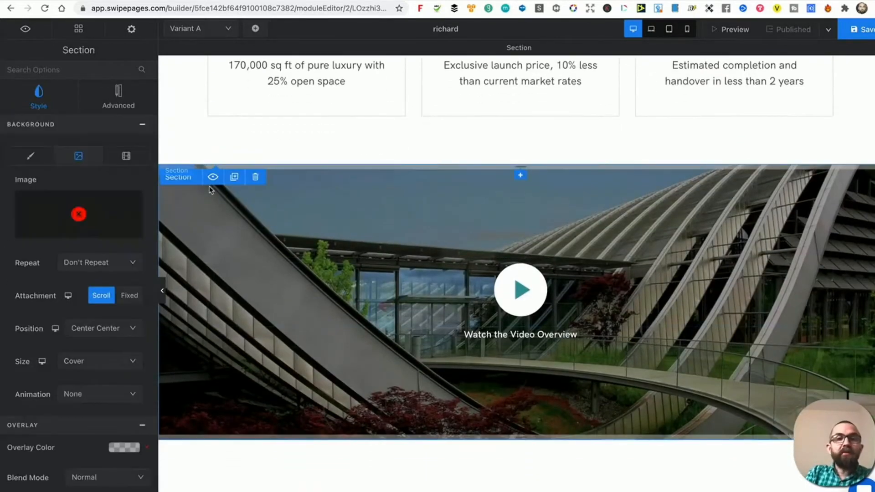
pyautogui.click(255, 178)
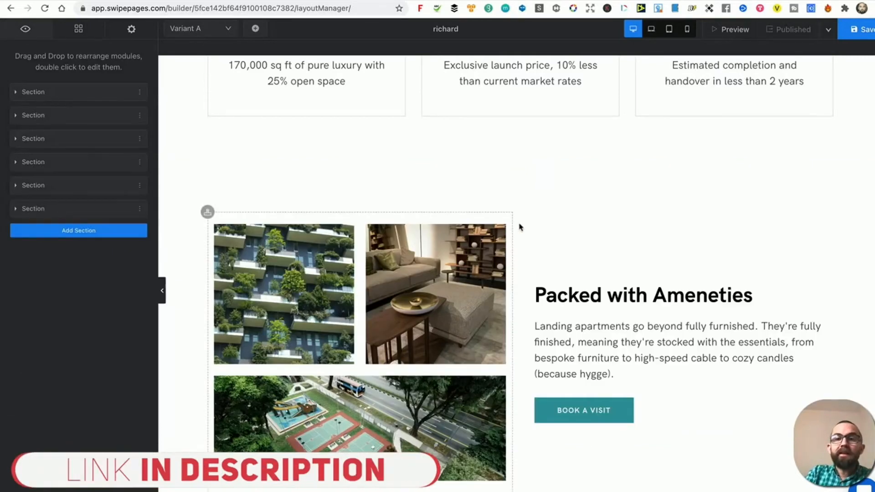
pyautogui.click(520, 176)
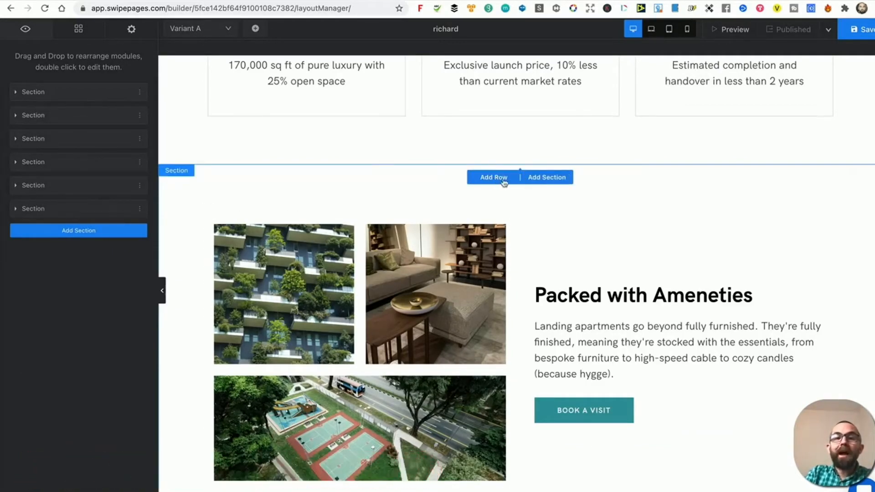
pyautogui.click(541, 178)
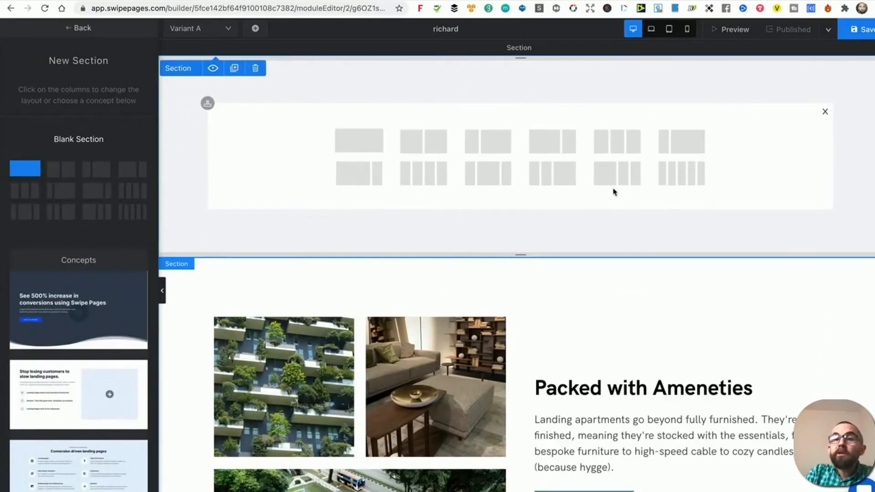
pyautogui.click(609, 145)
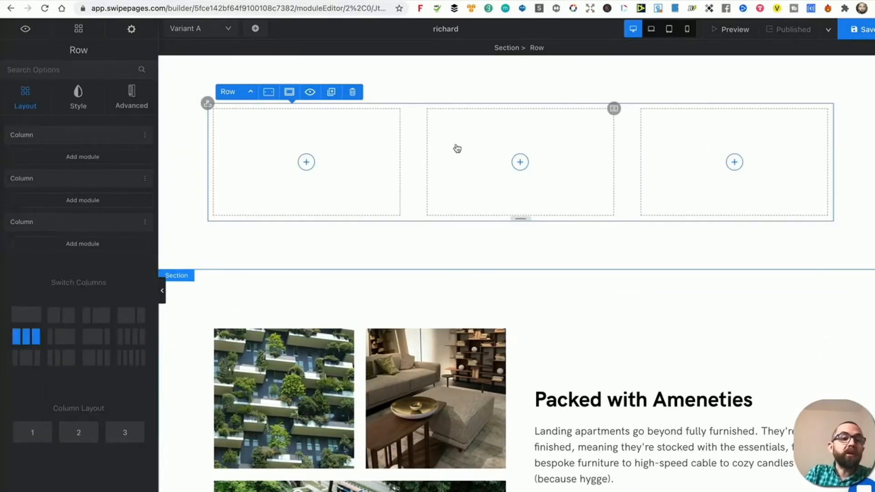
# Put the photo of the man on the beach in the first column.
pyautogui.click(78, 37)
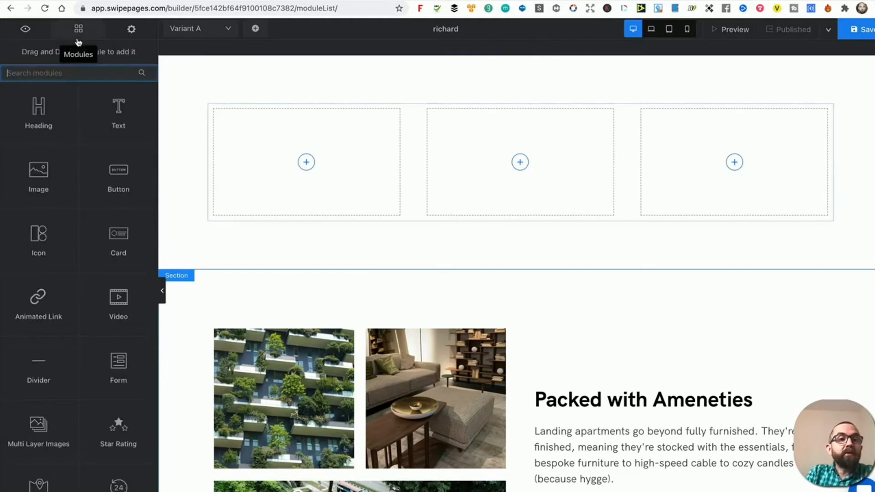
pyautogui.moveTo(55, 175); pyautogui.dragTo(305, 171)
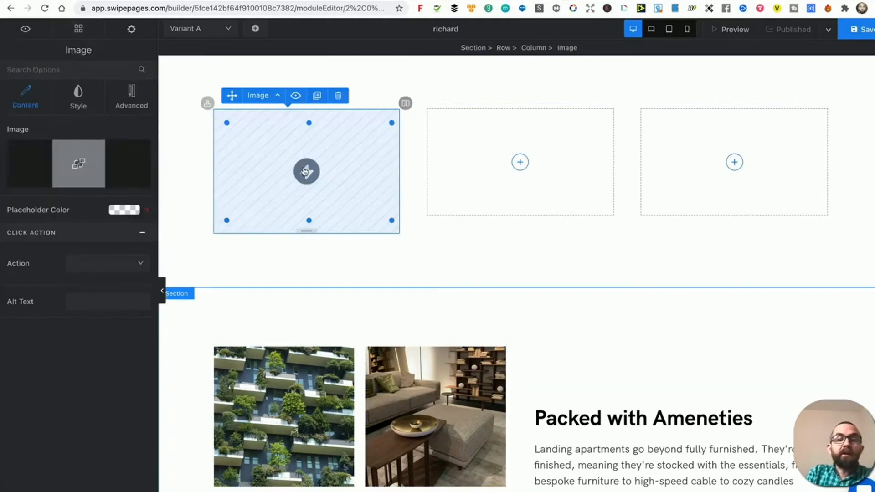
pyautogui.click(77, 164)
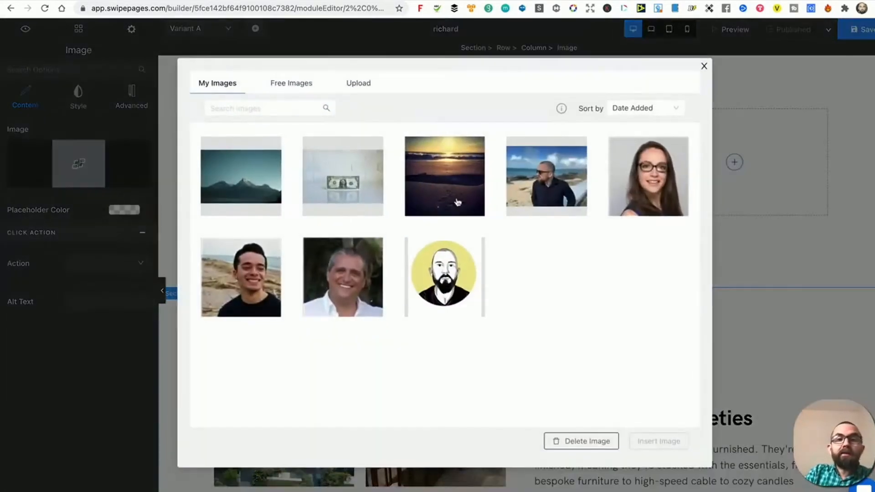
pyautogui.click(523, 180)
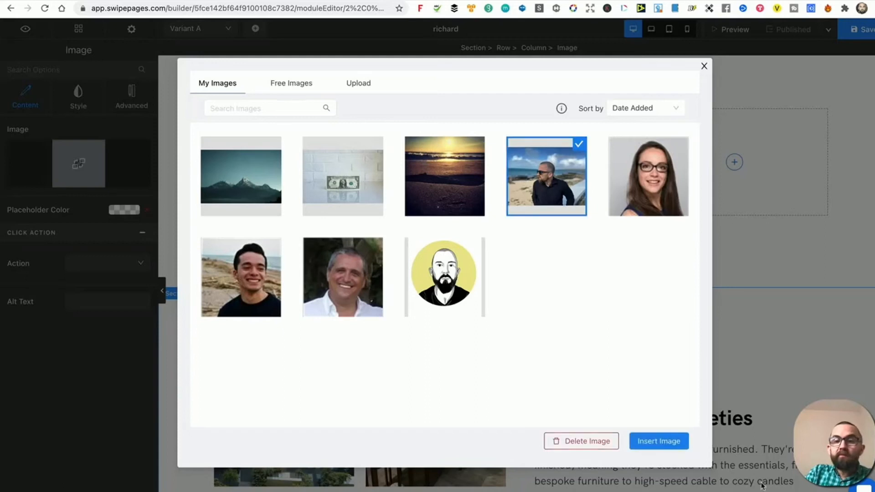
pyautogui.click(678, 440)
# Place a YouTube video module in the second column, keeping its default link.
pyautogui.click(519, 160)
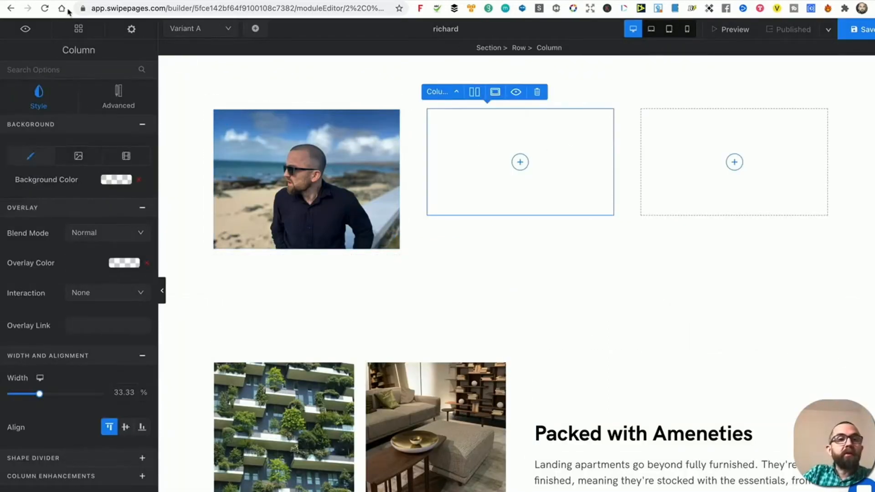
pyautogui.click(77, 28)
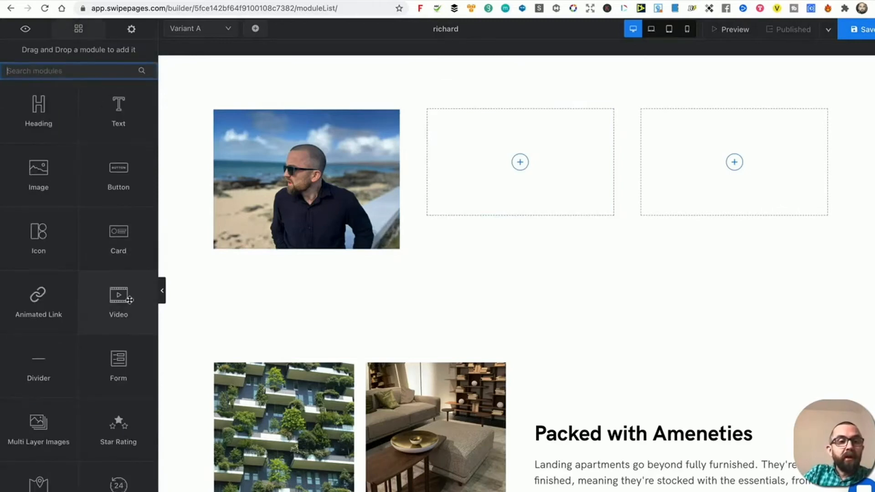
pyautogui.moveTo(121, 296); pyautogui.dragTo(532, 171)
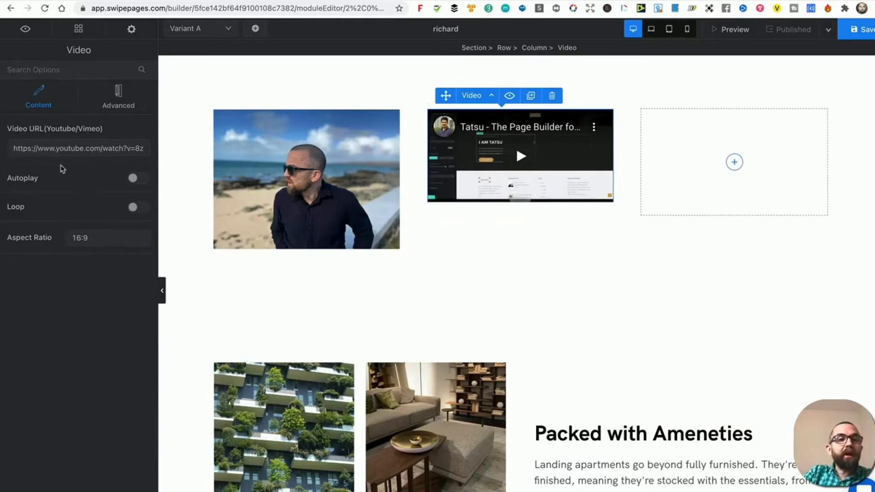
pyautogui.click(71, 148)
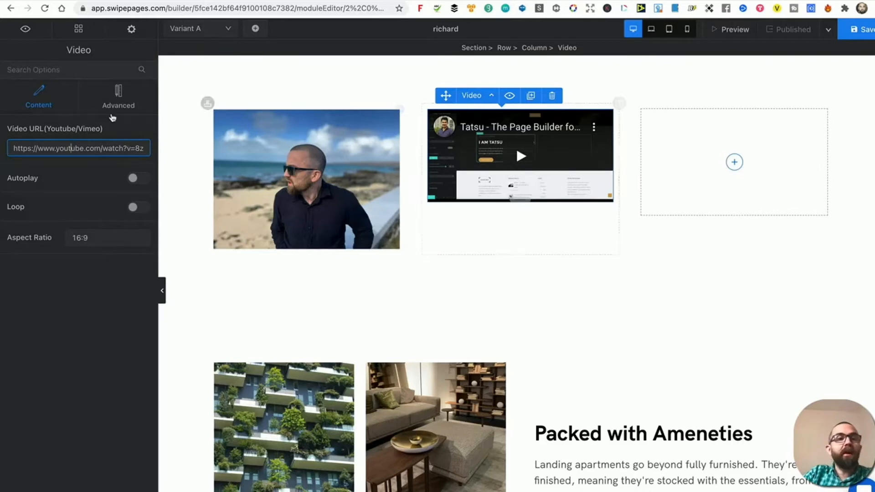
pyautogui.click(113, 120)
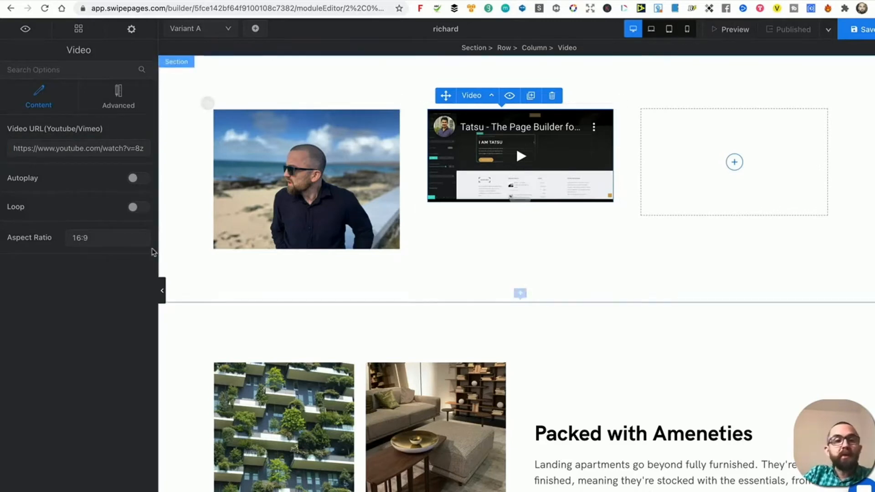
# Add an HTML Code block to the third column and open its code.
pyautogui.click(79, 29)
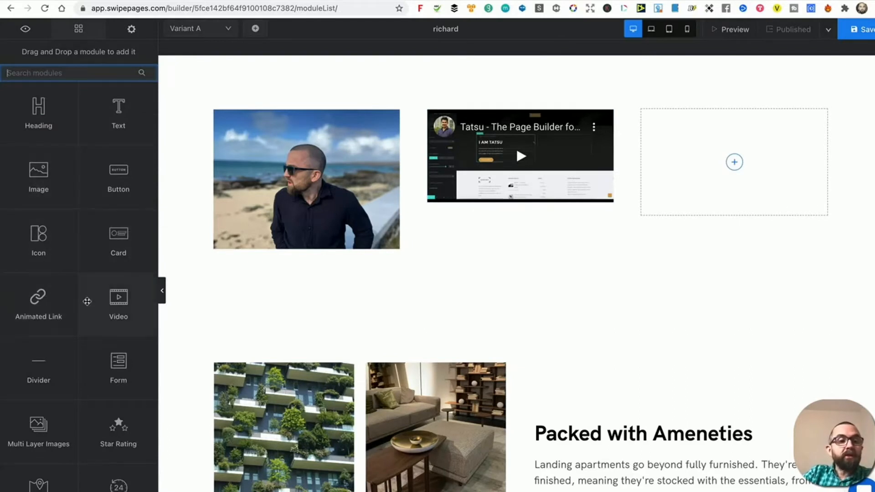
pyautogui.scroll(-5, 68, 359)
pyautogui.moveTo(56, 403); pyautogui.dragTo(733, 155)
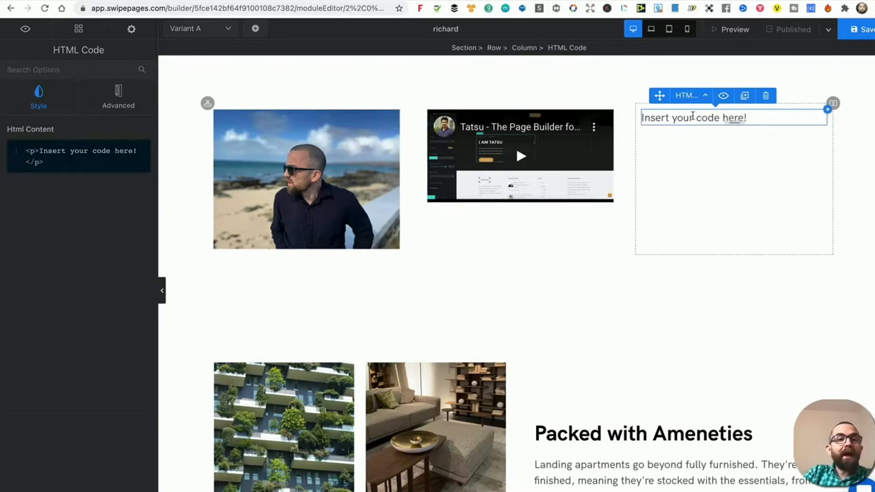
pyautogui.click(28, 161)
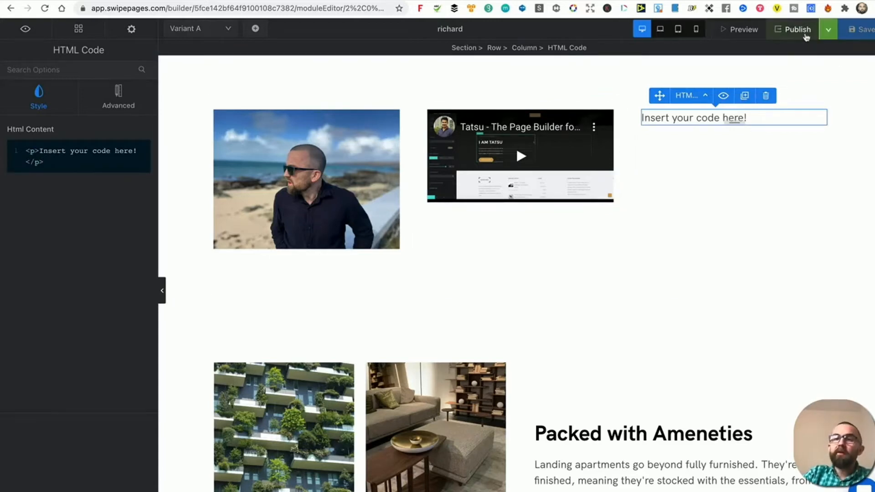
# Look over the swipepages.page domain and subdomain publishing choices.
pyautogui.click(793, 40)
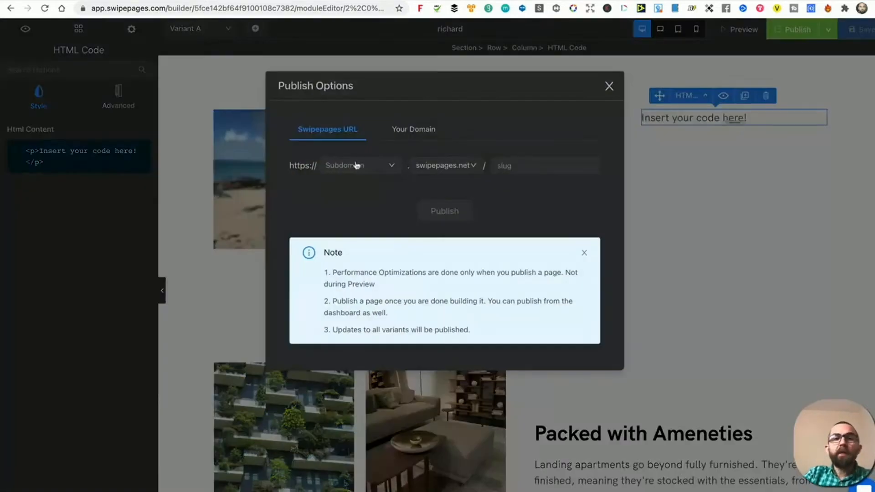
pyautogui.click(447, 166)
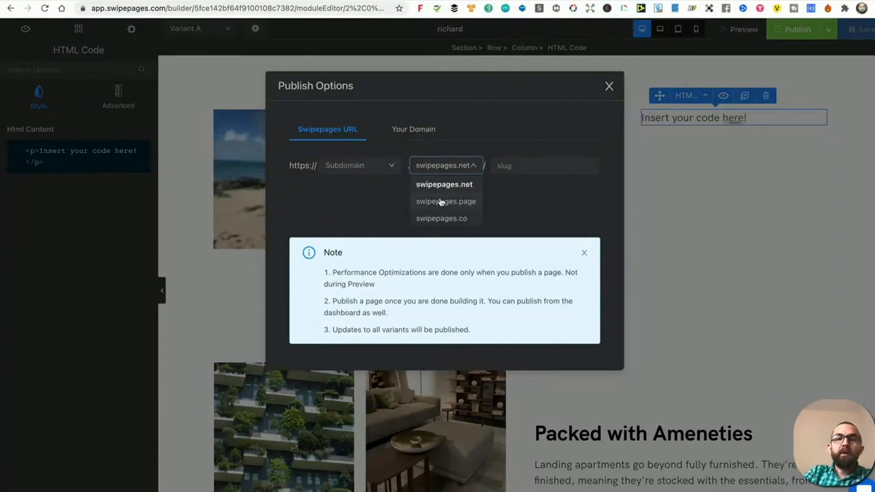
pyautogui.click(442, 202)
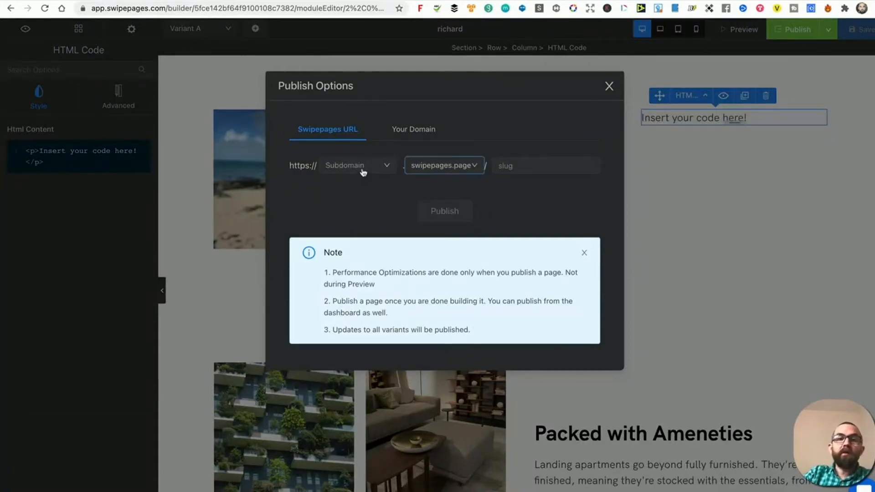
pyautogui.click(362, 171)
pyautogui.click(360, 231)
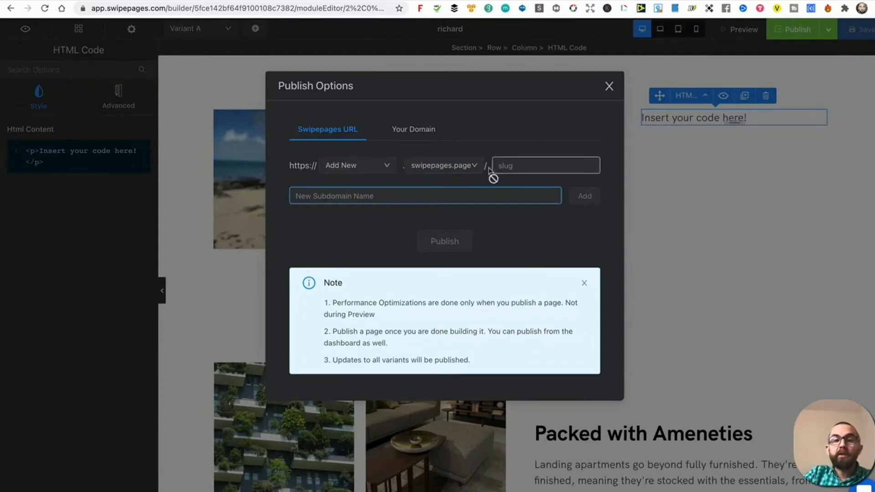
# Publish the page on the first connected custom domain and open it in a new tab.
pyautogui.click(418, 134)
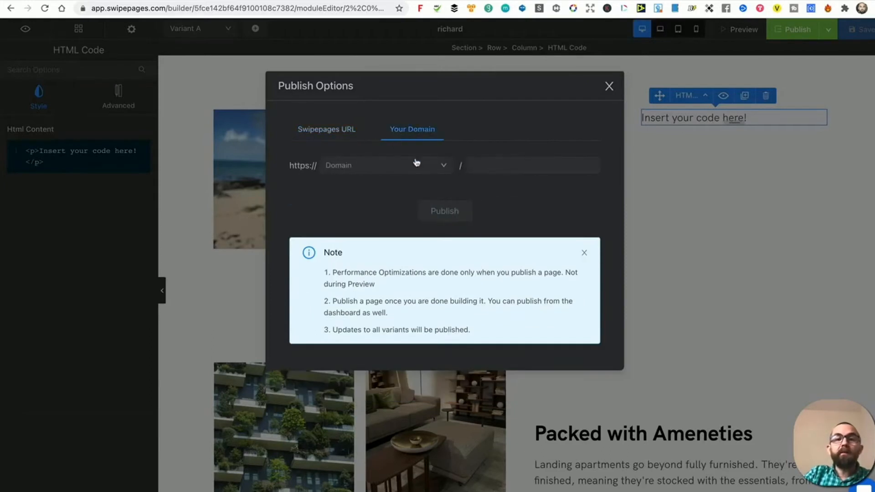
pyautogui.click(418, 167)
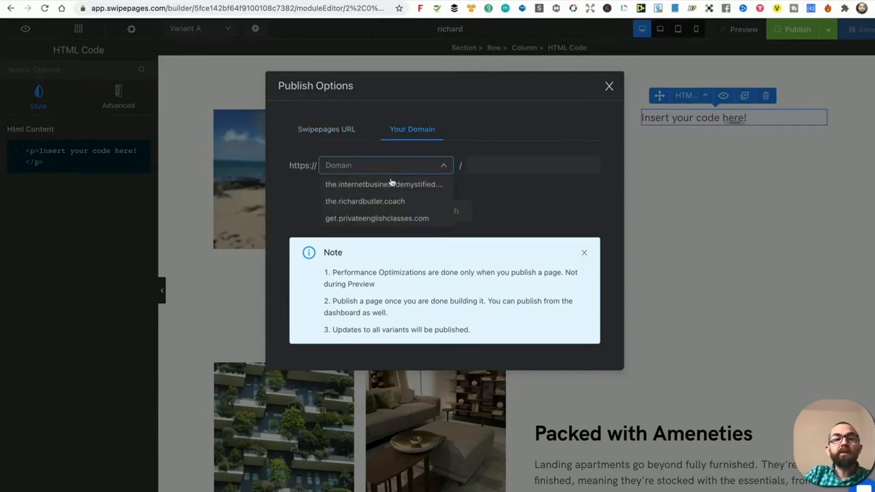
pyautogui.click(363, 187)
pyautogui.click(500, 162)
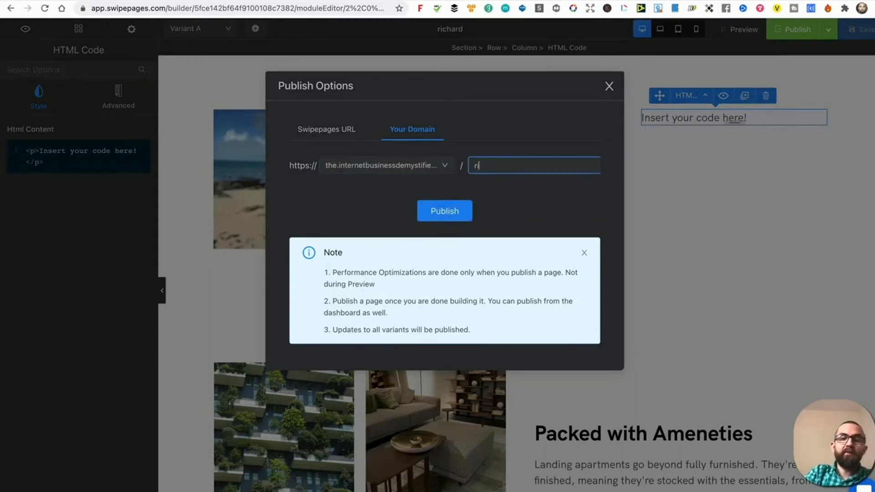
pyautogui.click(438, 211)
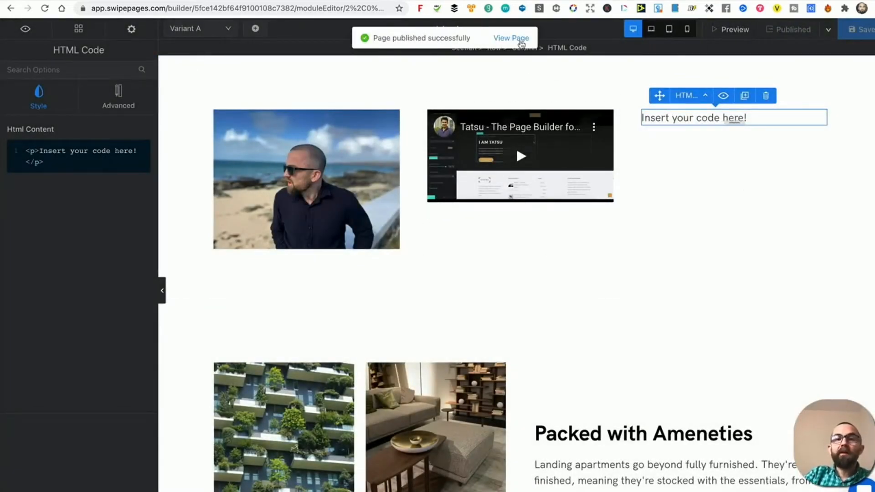
pyautogui.rightClick(519, 38)
pyautogui.click(529, 45)
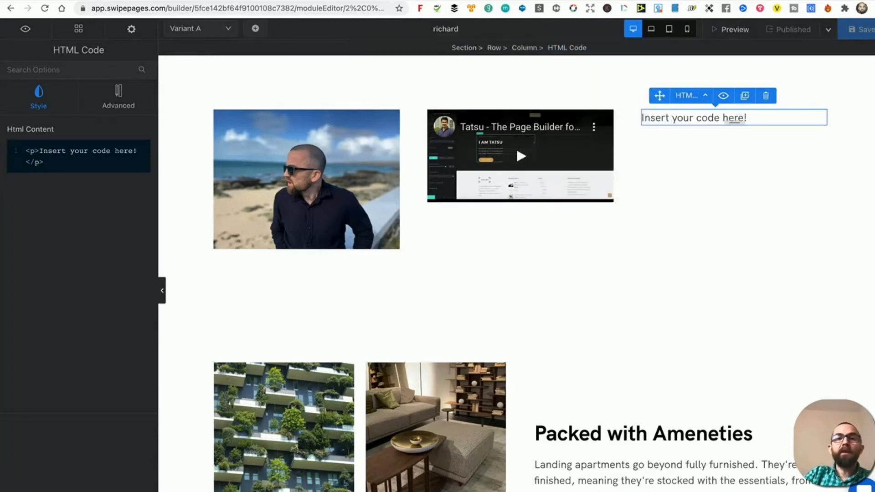
# Scroll the live /richard page to confirm the beach photo, video and code section.
pyautogui.click(511, 2)
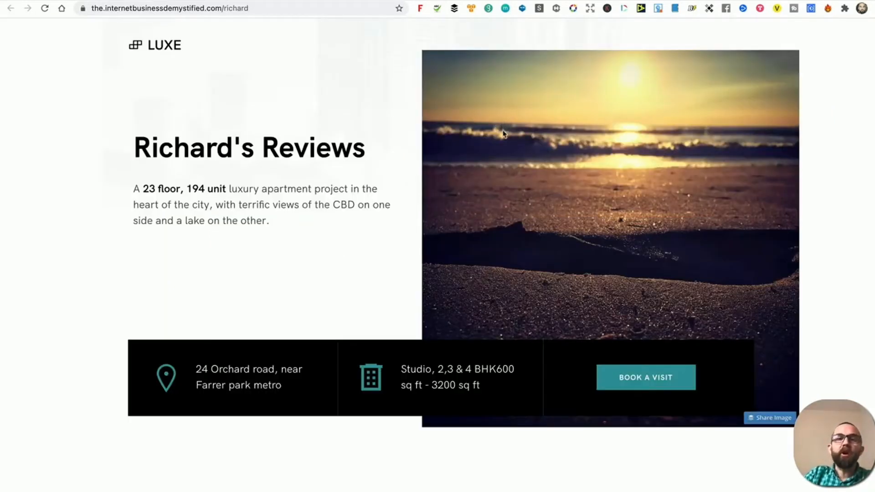
pyautogui.scroll(-10, 502, 127)
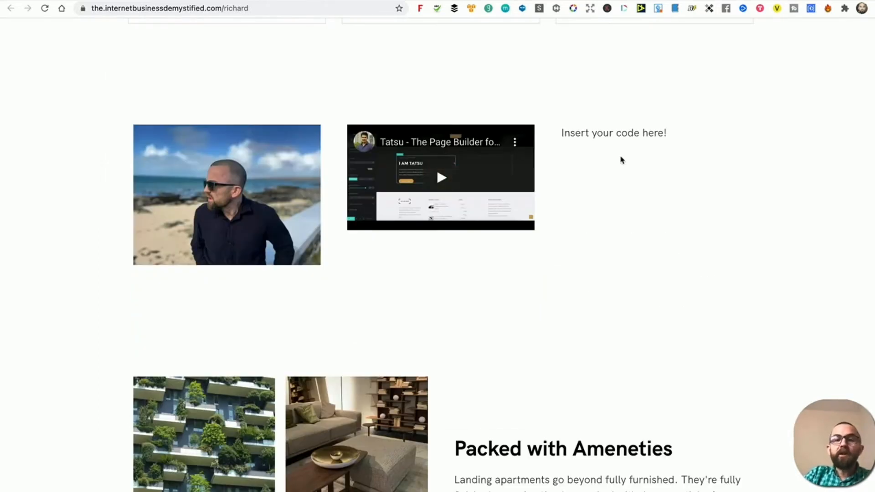
pyautogui.scroll(-8, 621, 159)
pyautogui.scroll(-8, 623, 156)
pyautogui.scroll(12, 628, 137)
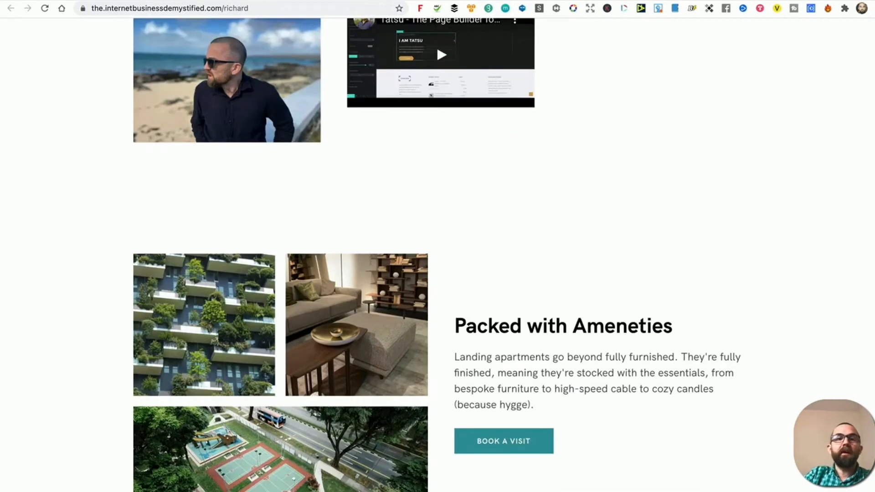
pyautogui.click(410, 1)
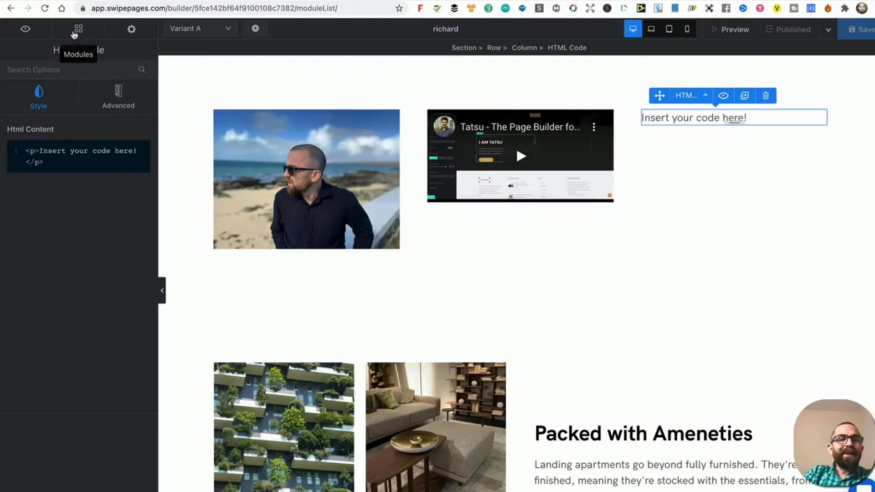
# In the Schedule a visit form, mark Full Name and Email as required fields.
pyautogui.click(78, 29)
pyautogui.scroll(-10, 410, 230)
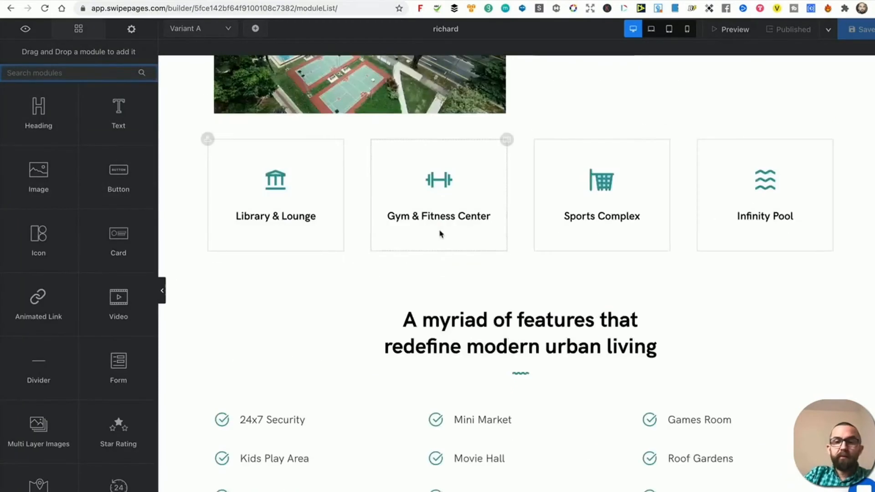
pyautogui.scroll(-15, 437, 228)
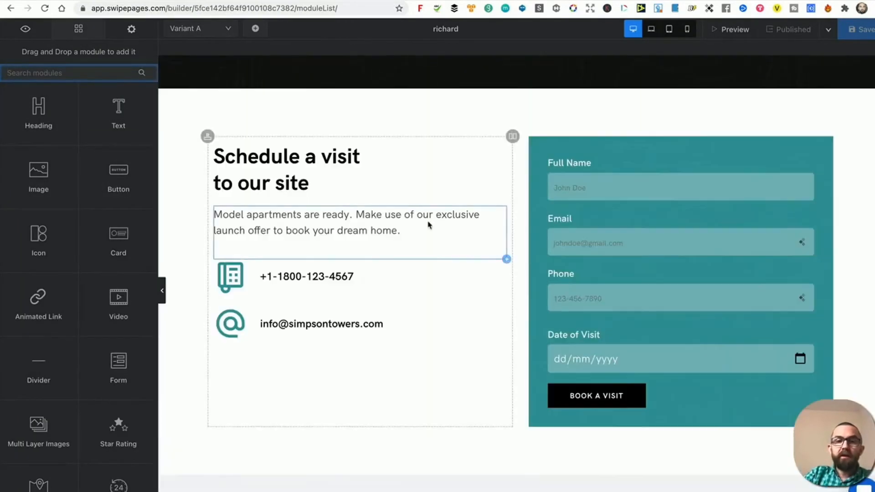
pyautogui.click(589, 189)
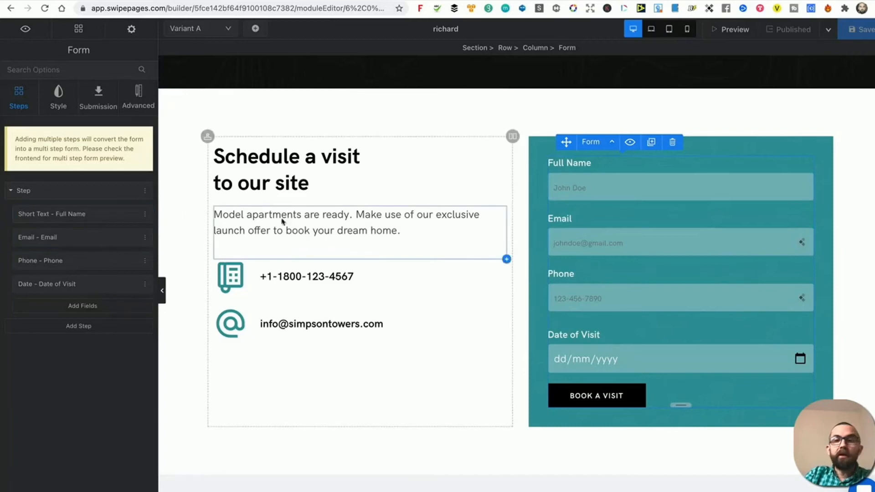
pyautogui.click(148, 216)
pyautogui.click(137, 233)
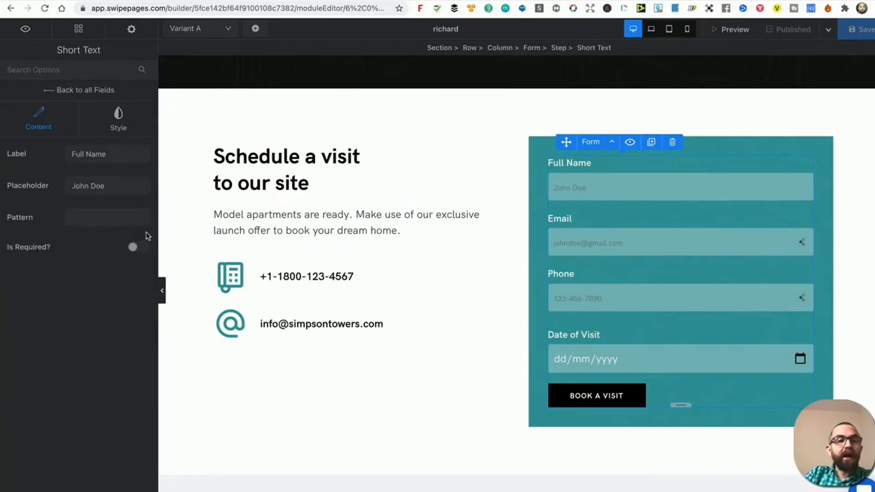
pyautogui.click(132, 247)
pyautogui.click(621, 240)
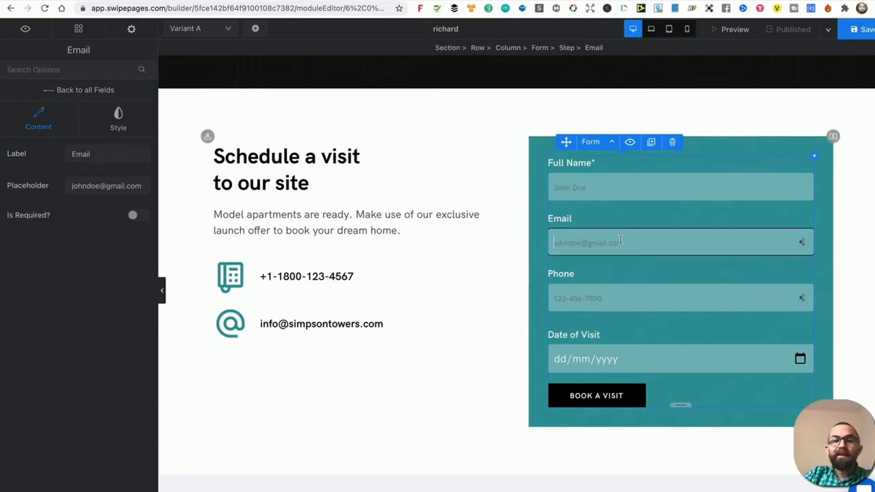
pyautogui.click(137, 215)
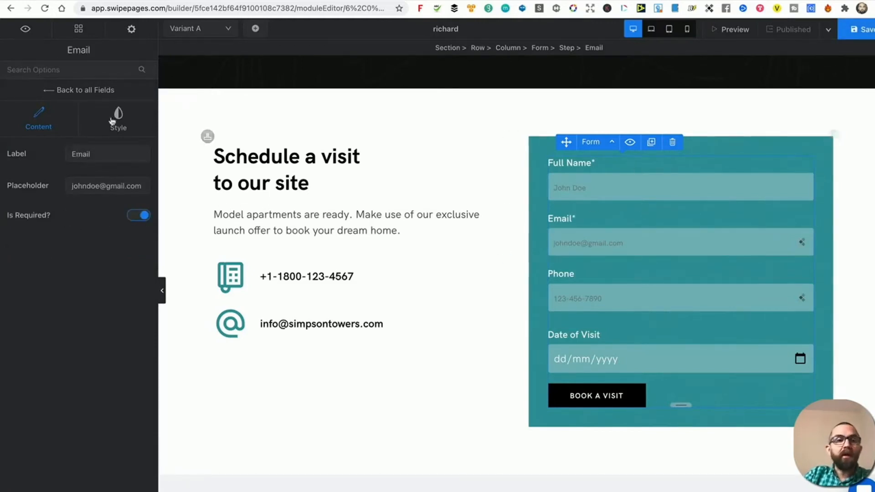
# Check the form's submission settings, keeping the Thank You! confirmation message.
pyautogui.click(599, 399)
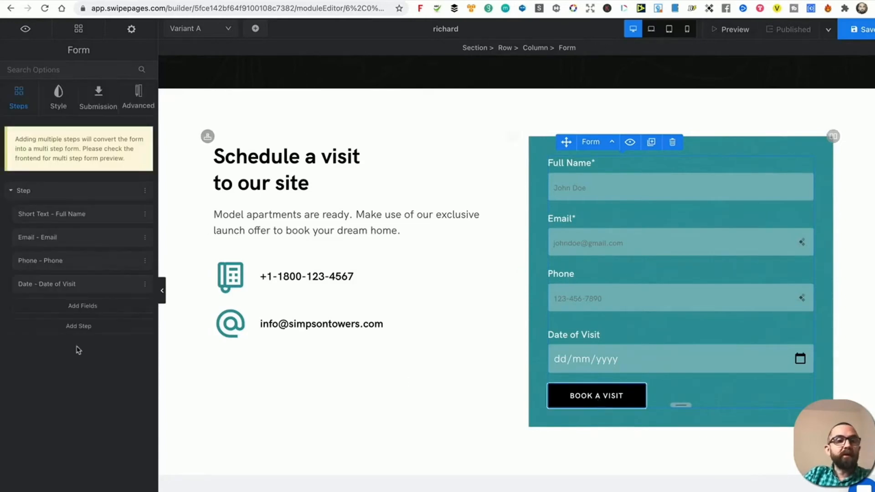
pyautogui.click(99, 98)
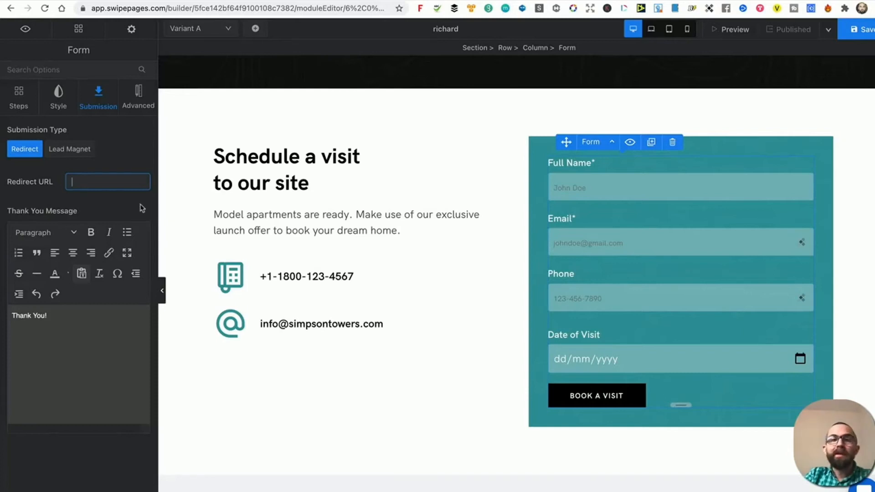
pyautogui.click(79, 351)
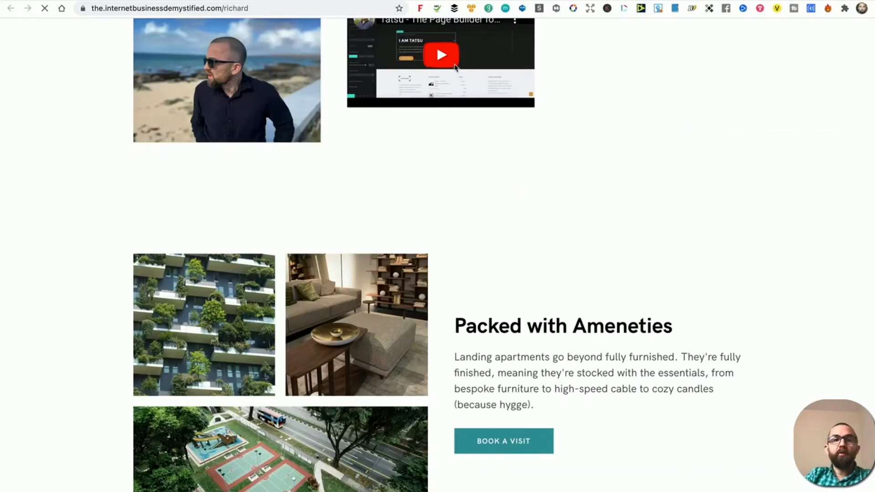
# Submit a test booking on the live page with a name, email, phone and 10 December visit date.
pyautogui.scroll(-20, 561, 170)
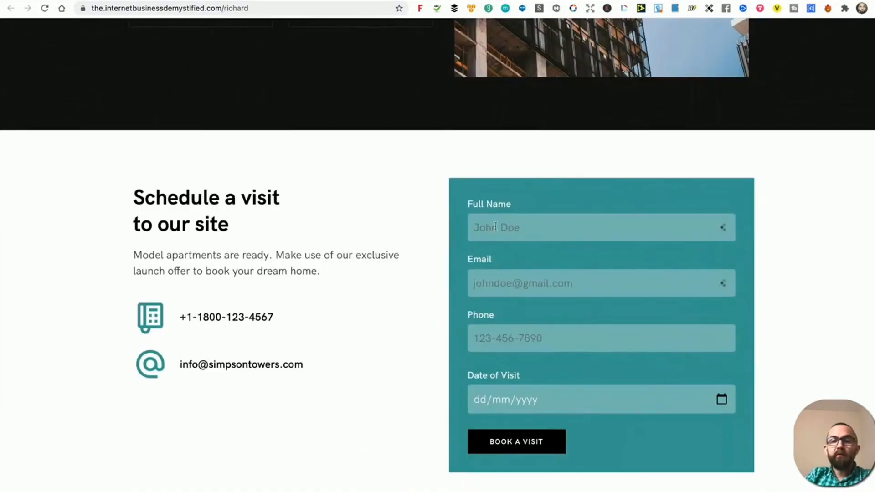
pyautogui.click(526, 236)
pyautogui.write('richard')
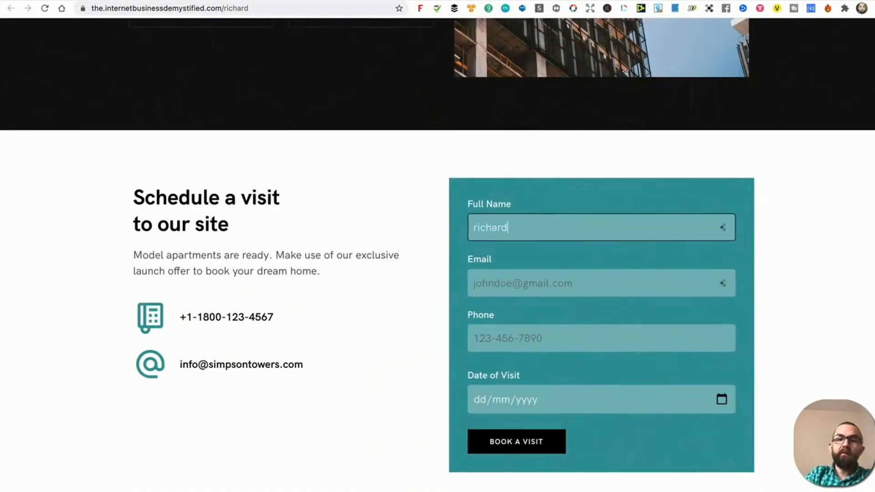
pyautogui.press('Tab')
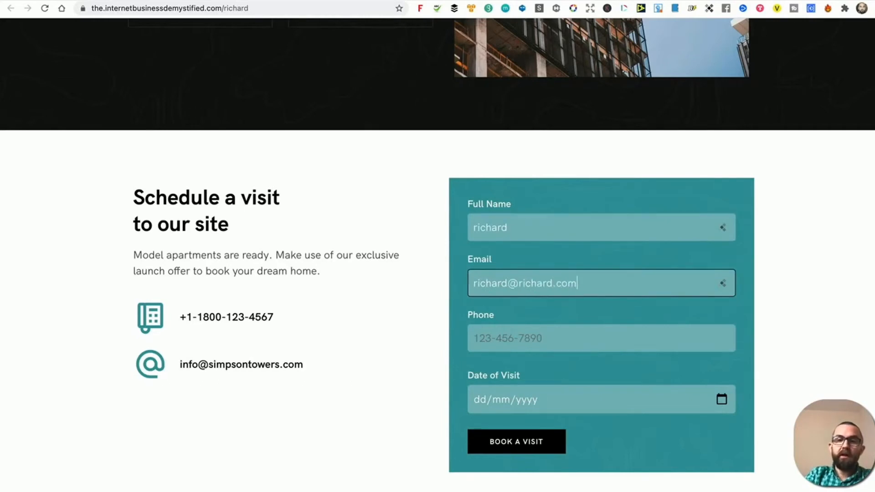
pyautogui.press('Tab')
pyautogui.write('789789789789789')
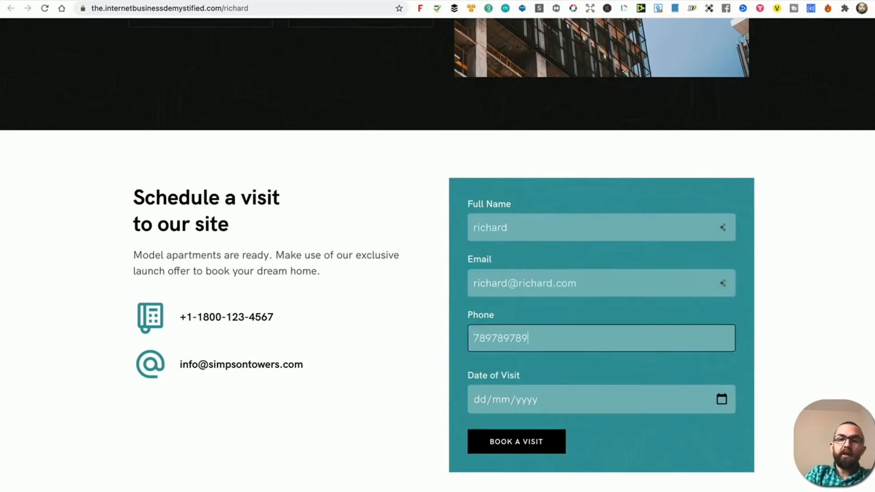
pyautogui.click(722, 399)
pyautogui.click(524, 297)
pyautogui.click(529, 449)
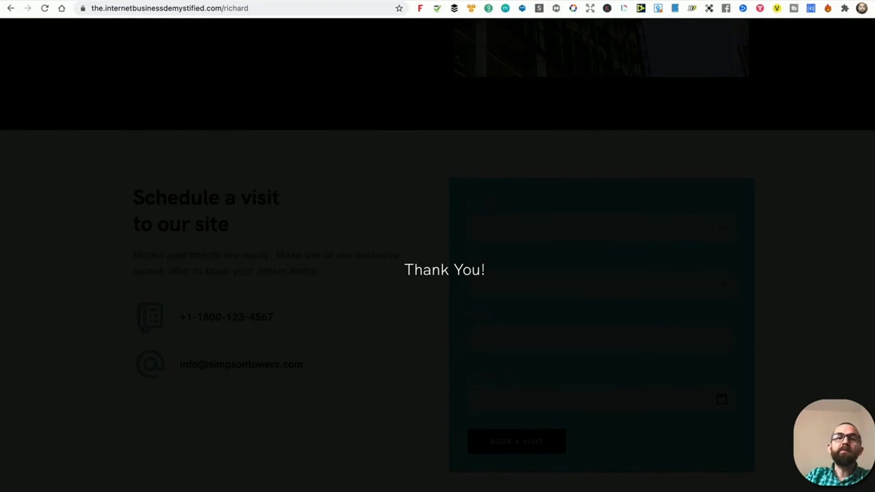
pyautogui.click(232, 1)
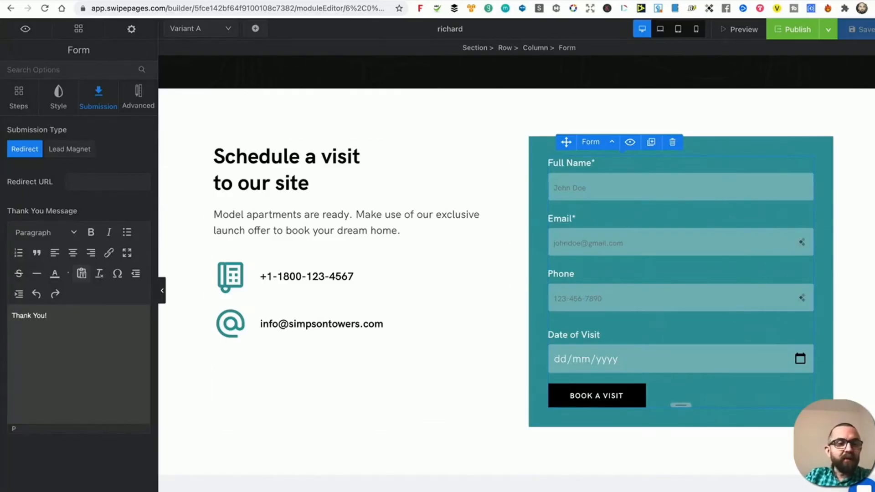
# Check the new page's analytics showing one conversion, then its leads list with the test booking.
pyautogui.click(39, 491)
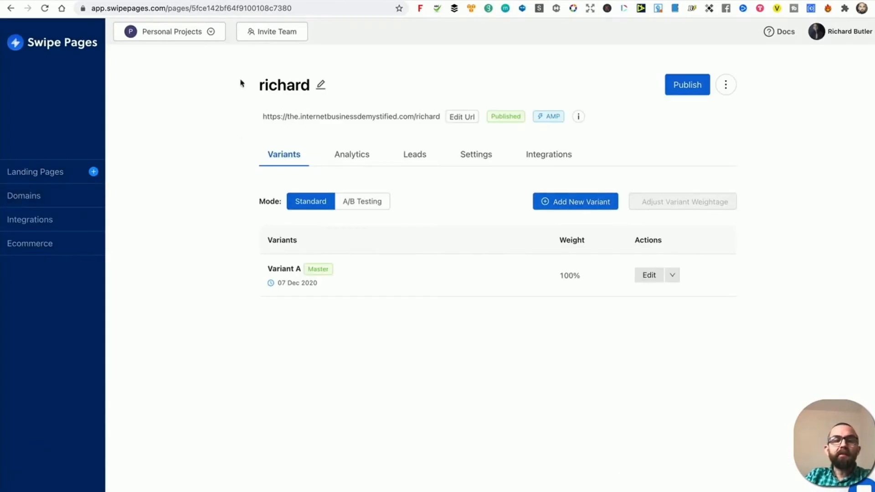
pyautogui.click(346, 156)
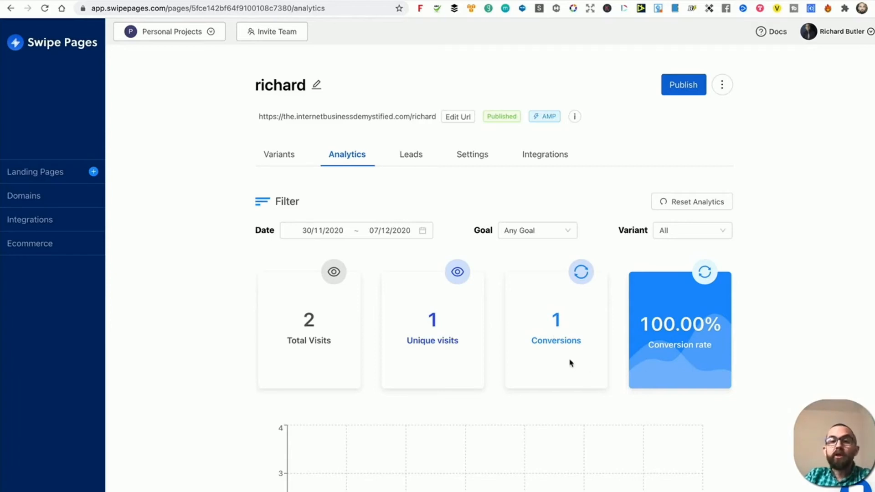
pyautogui.click(416, 155)
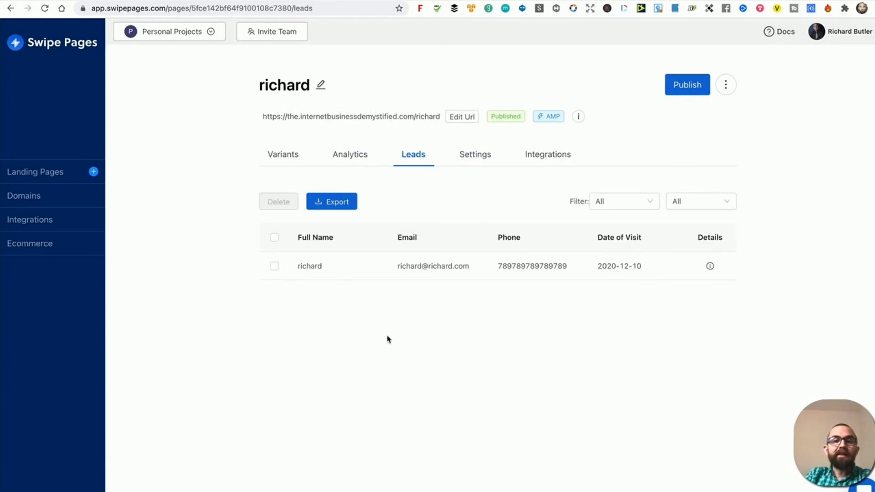
# Select the test lead and view the page's Analytics settings, where Form Submission is a conversion goal.
pyautogui.click(274, 265)
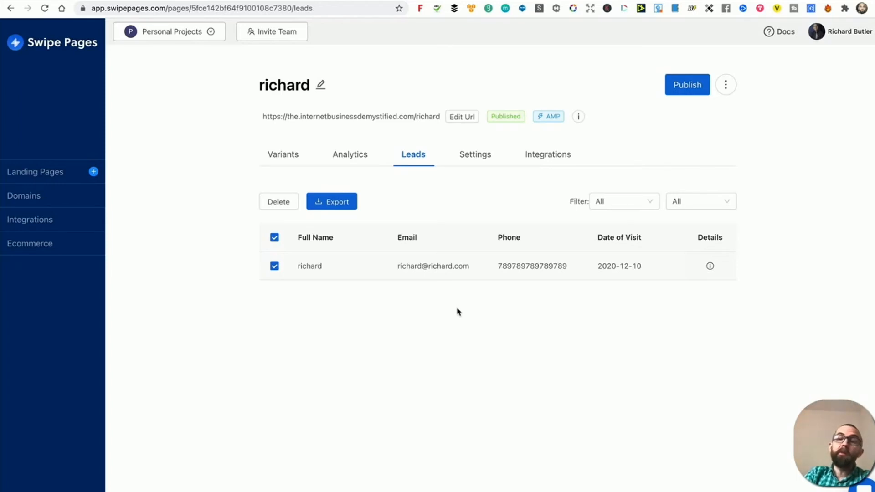
pyautogui.click(492, 157)
pyautogui.click(319, 223)
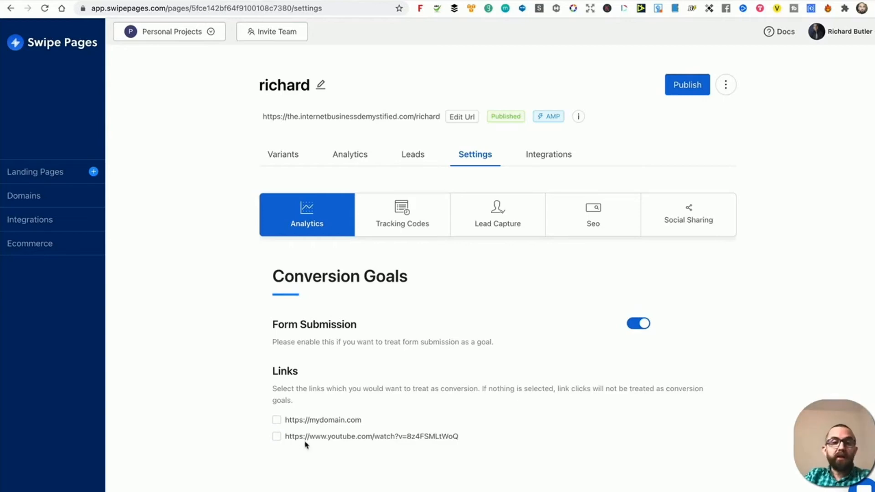
# Make clicks on the YouTube video link a conversion goal, then review the Tracking Codes settings.
pyautogui.click(276, 436)
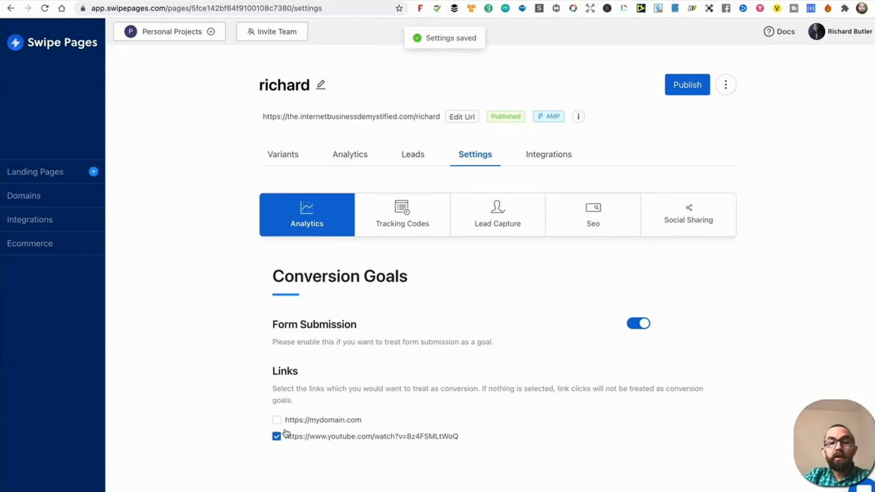
pyautogui.click(412, 211)
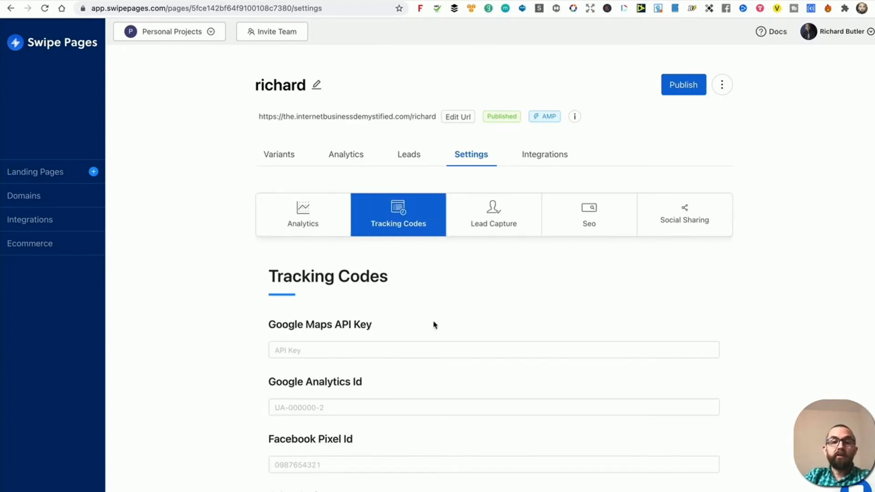
pyautogui.scroll(-3, 419, 302)
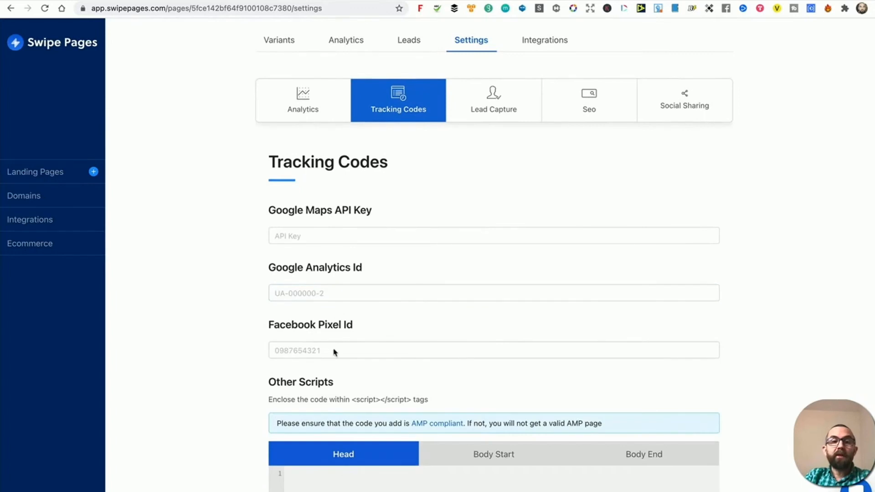
pyautogui.scroll(-3, 470, 455)
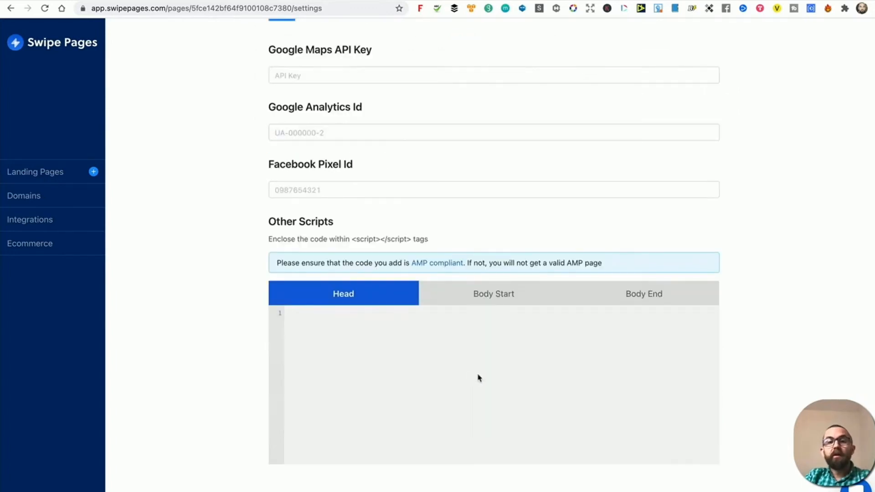
# Review the Lead Capture settings, including the auto-responder From (Email) field.
pyautogui.scroll(6, 477, 377)
pyautogui.click(497, 223)
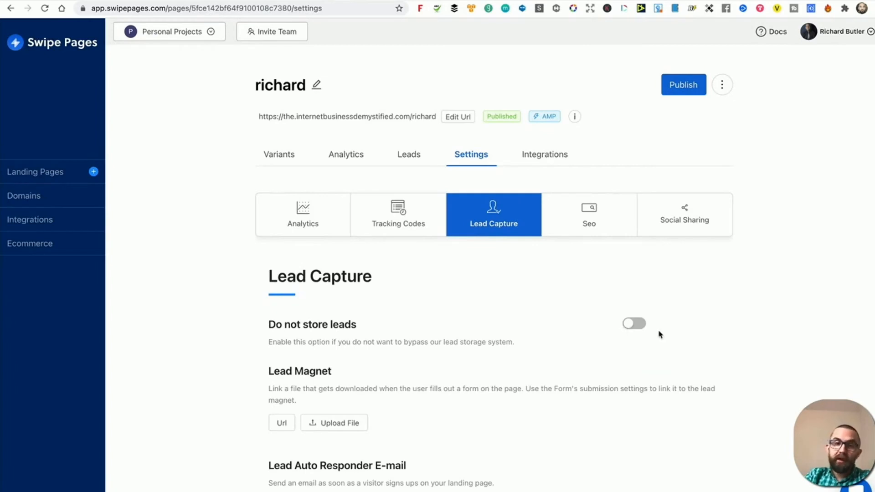
pyautogui.scroll(-1, 369, 380)
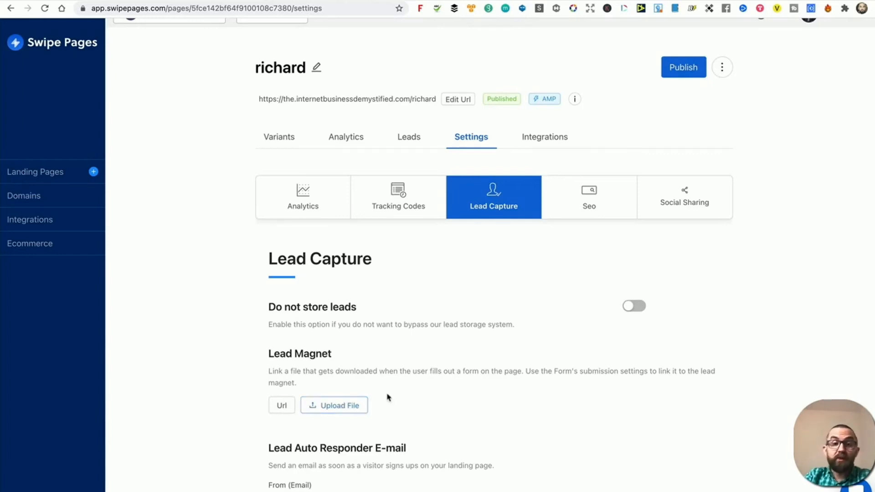
pyautogui.scroll(-3, 387, 396)
pyautogui.click(318, 358)
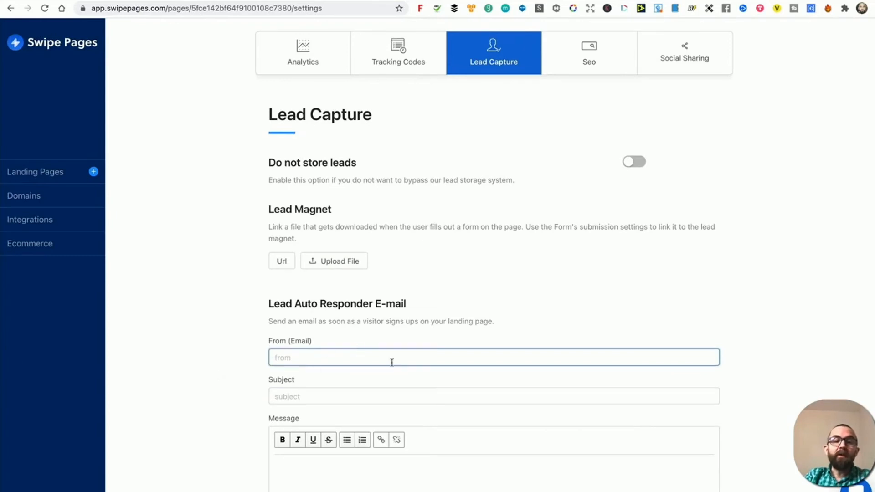
pyautogui.scroll(-1, 378, 383)
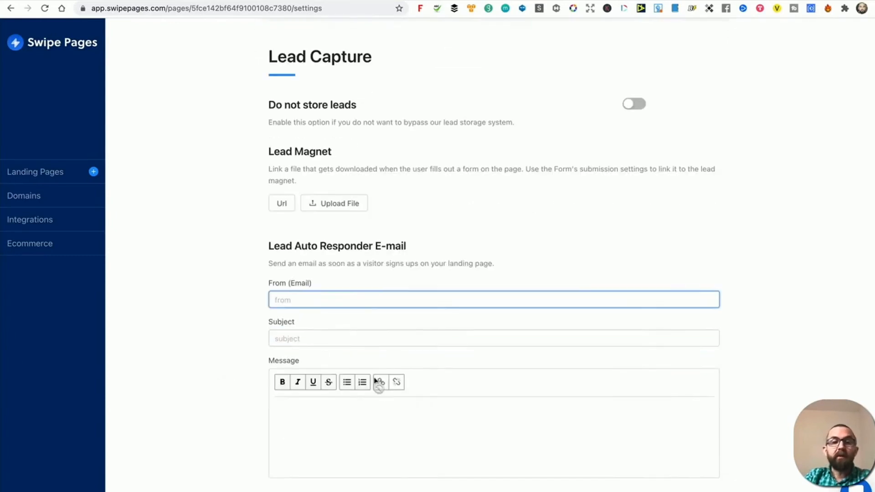
pyautogui.scroll(-1, 414, 415)
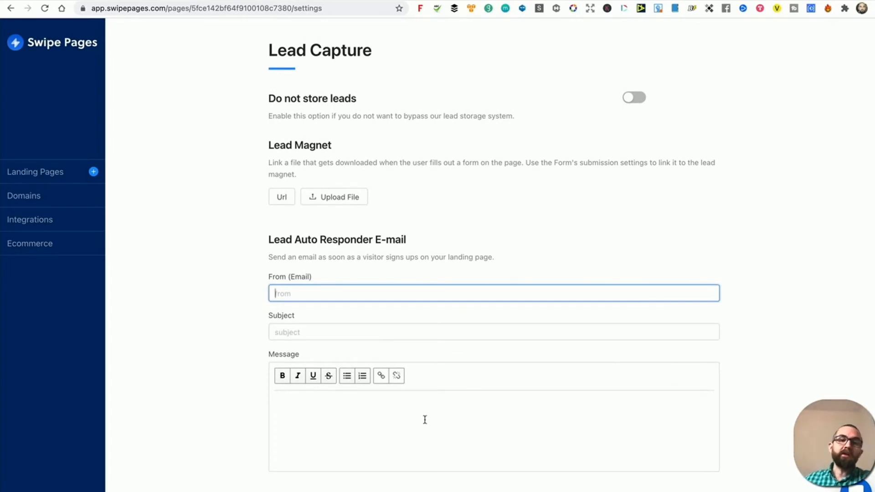
pyautogui.scroll(4, 520, 328)
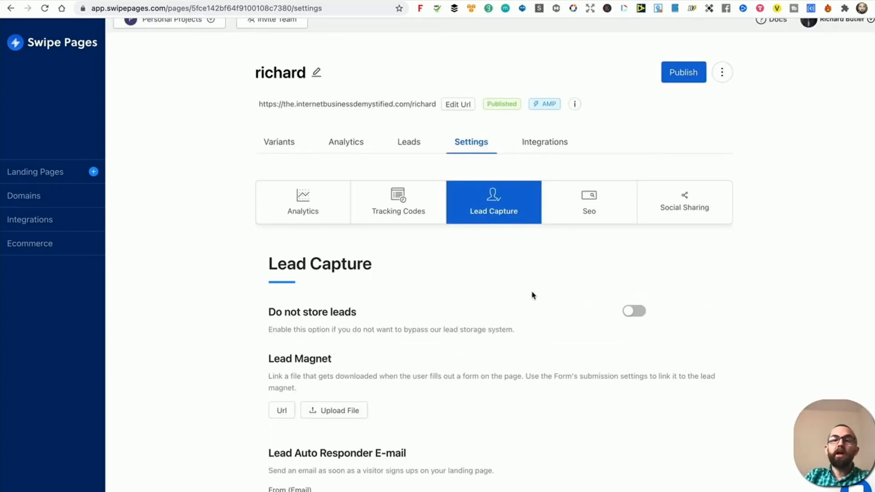
# Look over the SEO settings and the Social Sharing OG Tags title, URL and description fields.
pyautogui.click(626, 198)
pyautogui.click(678, 208)
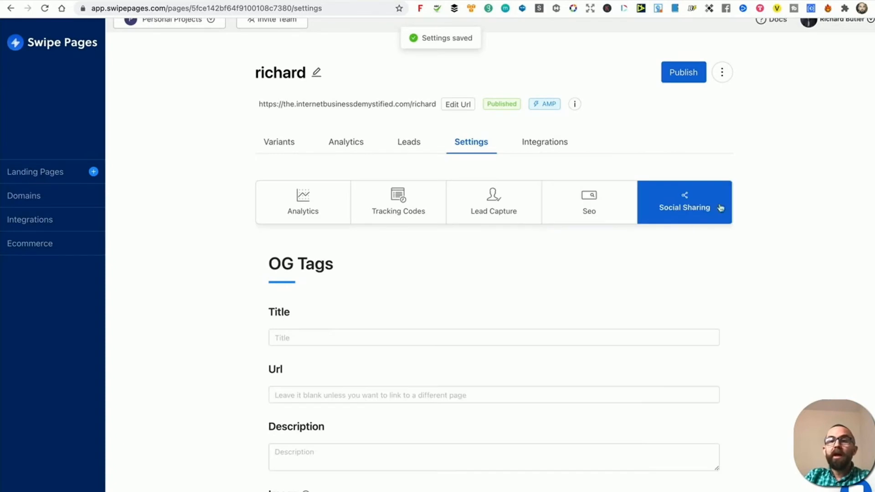
pyautogui.scroll(-4, 351, 273)
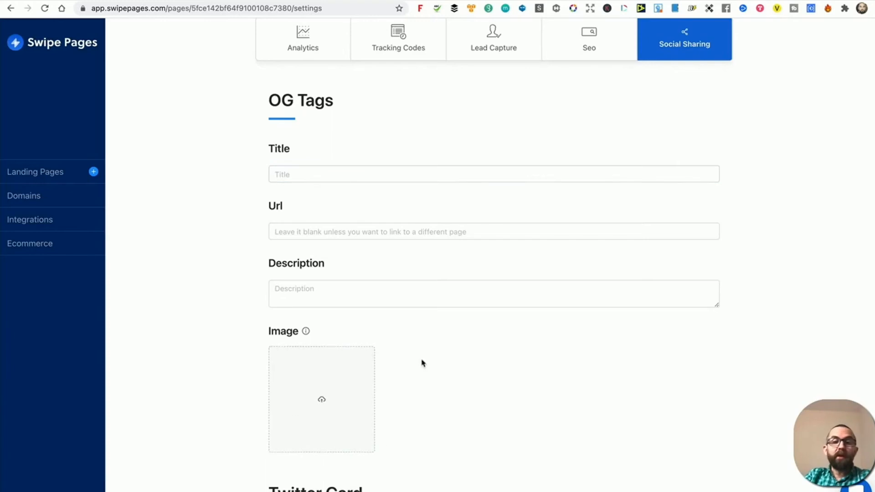
pyautogui.scroll(-4, 421, 360)
pyautogui.scroll(-5, 421, 355)
pyautogui.scroll(12, 419, 350)
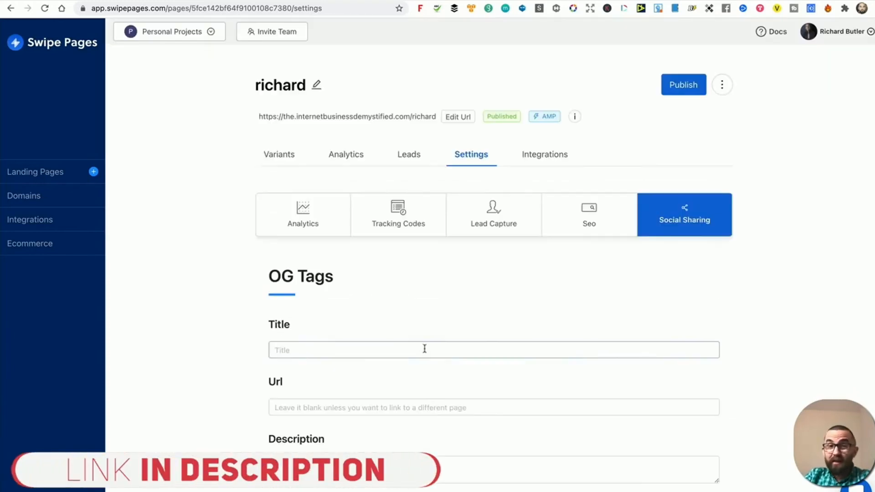
# Preview the Leads Notification - Email setup in Integrations without saving, then view the three connected domains.
pyautogui.click(552, 158)
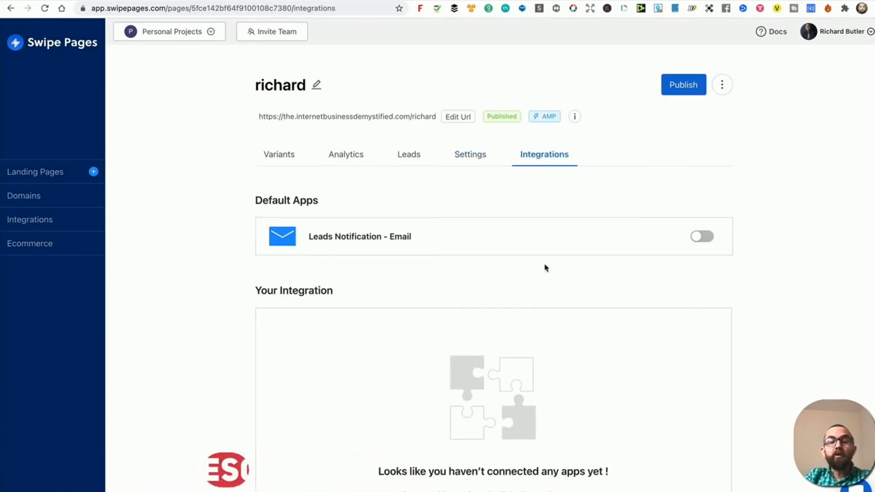
pyautogui.click(702, 237)
pyautogui.click(366, 137)
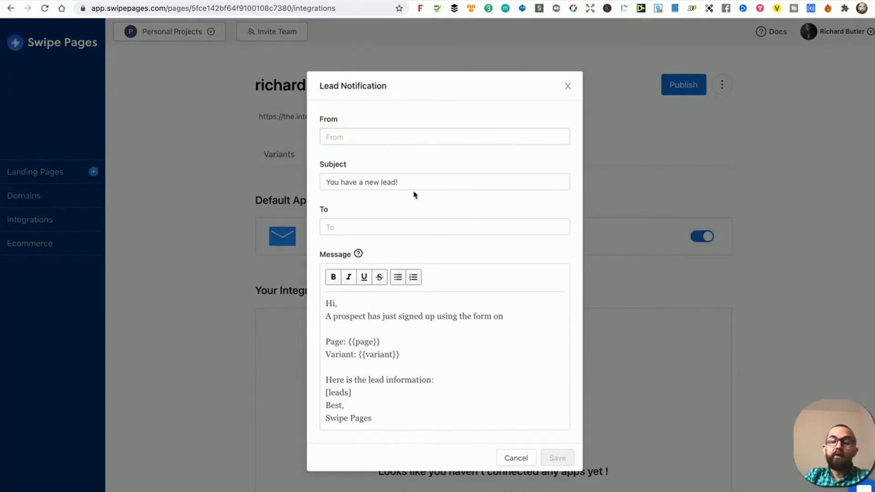
pyautogui.click(568, 87)
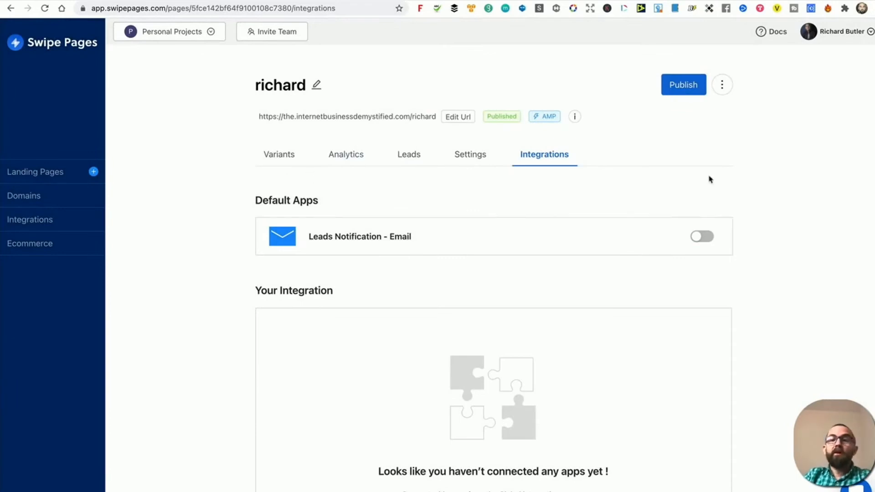
pyautogui.click(30, 198)
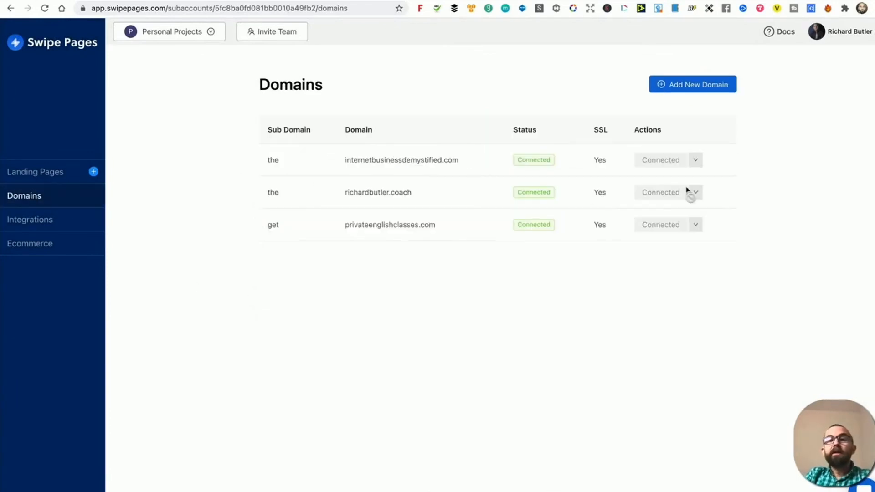
# Try adding domain ebits.ie with subdomain promo, which is blocked at the 3/3 domain limit.
pyautogui.click(678, 90)
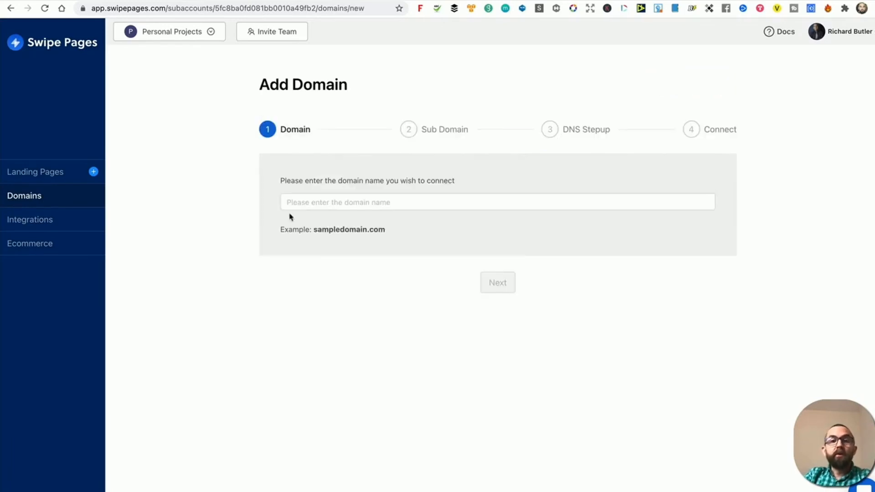
pyautogui.click(319, 204)
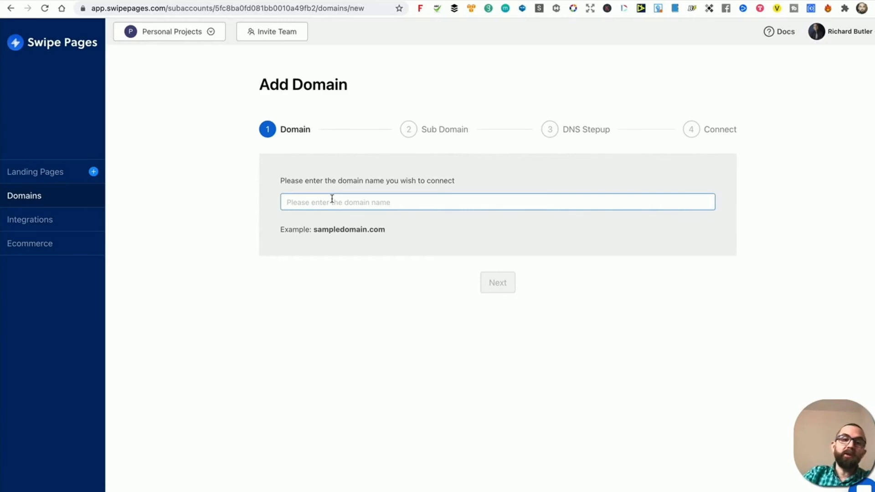
pyautogui.write('eb')
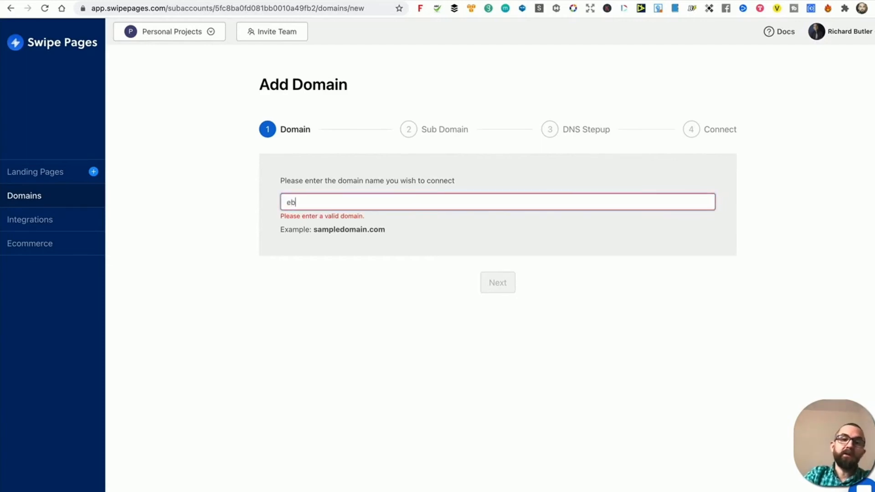
pyautogui.write('its.ie')
pyautogui.press('Return')
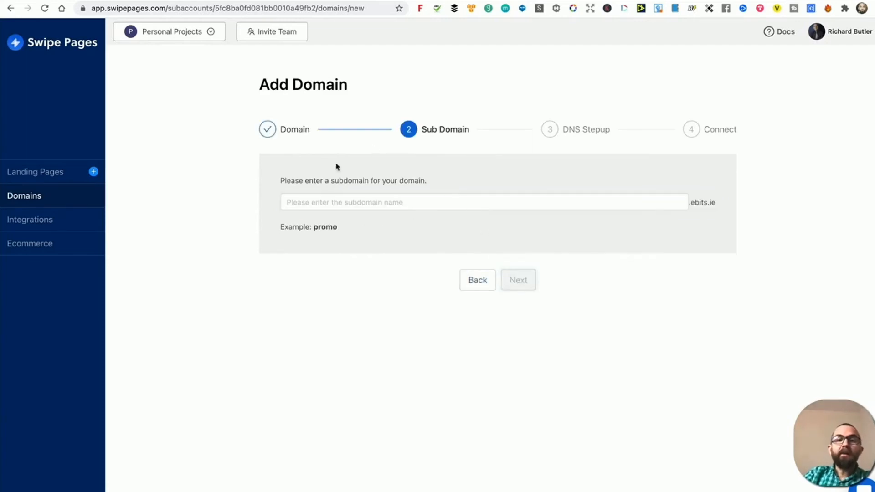
pyautogui.click(368, 200)
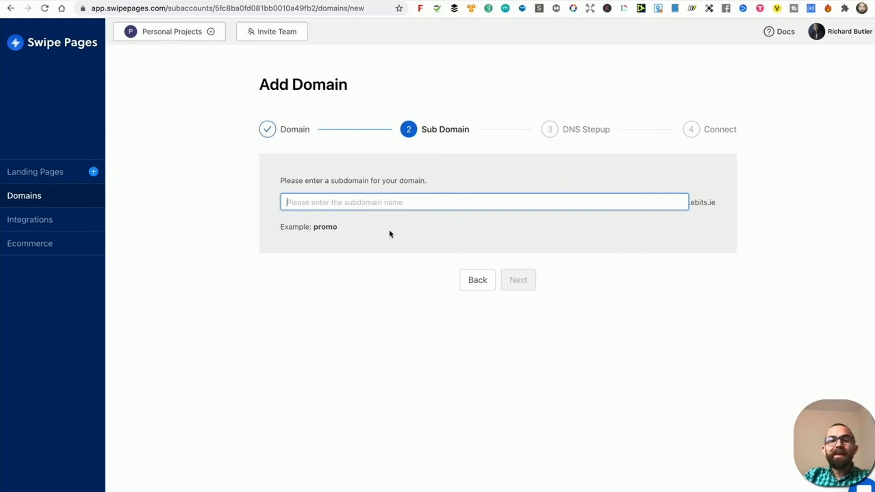
pyautogui.write('promo')
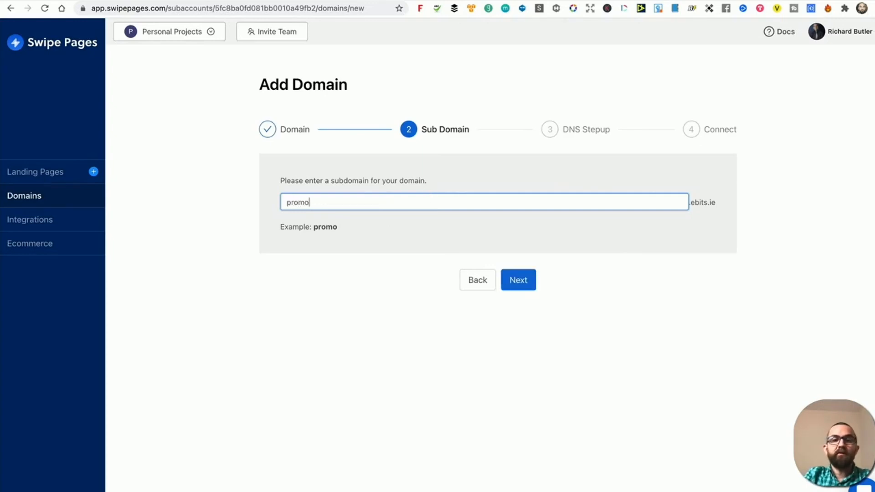
pyautogui.press('Return')
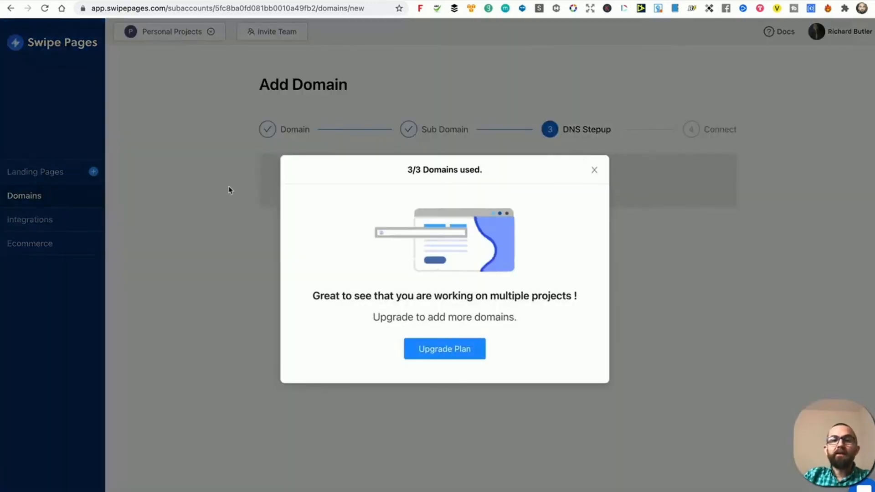
pyautogui.click(594, 170)
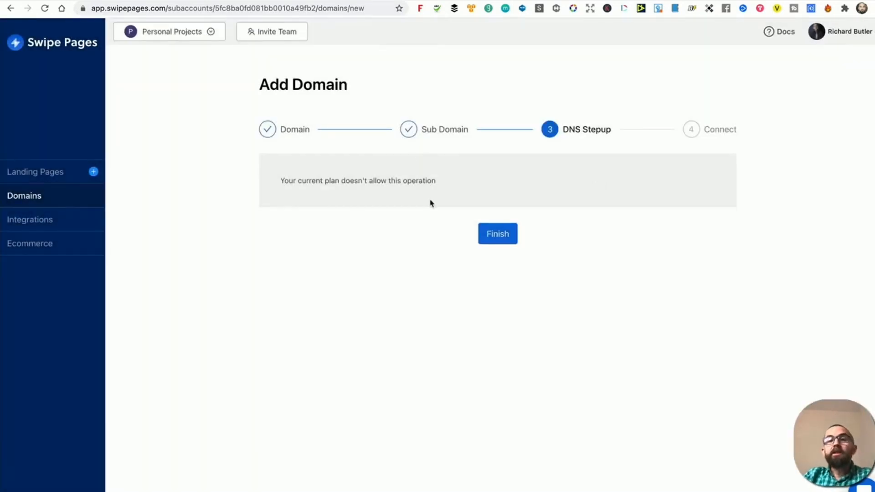
pyautogui.click(48, 223)
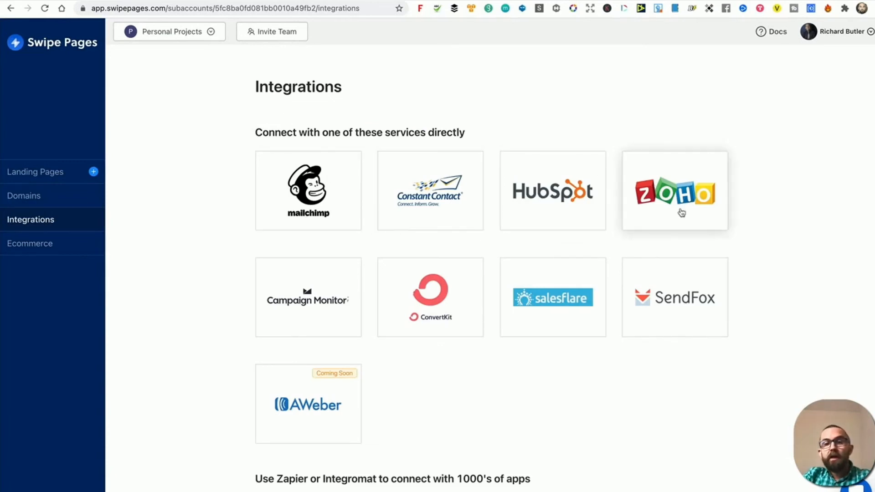
# Browse the integrations list and the Stripe ecommerce option, then return to the six landing pages.
pyautogui.scroll(-3, 582, 363)
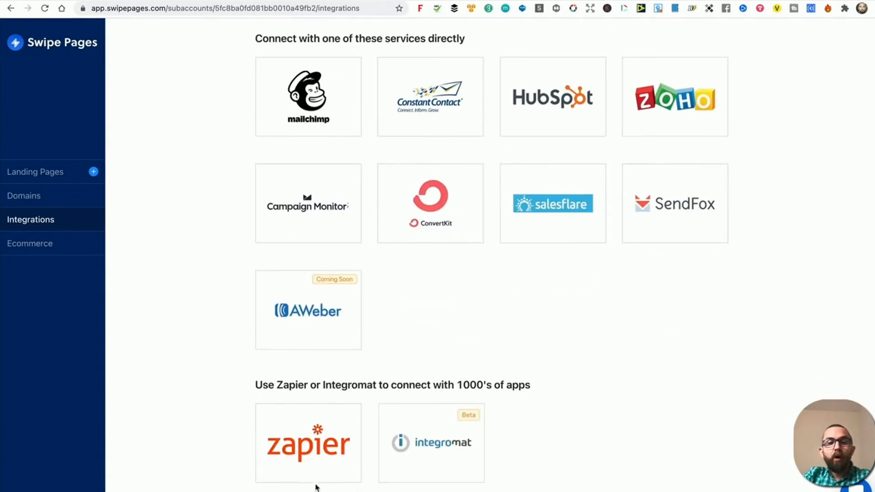
pyautogui.click(60, 252)
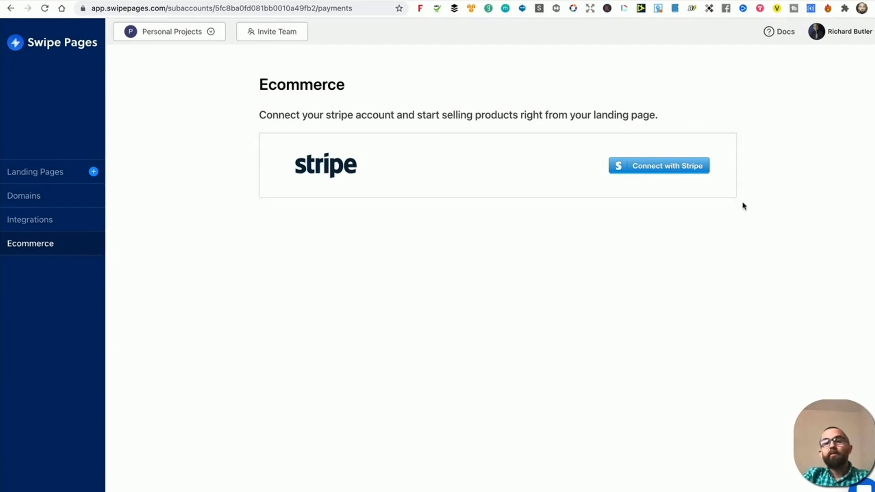
pyautogui.click(33, 177)
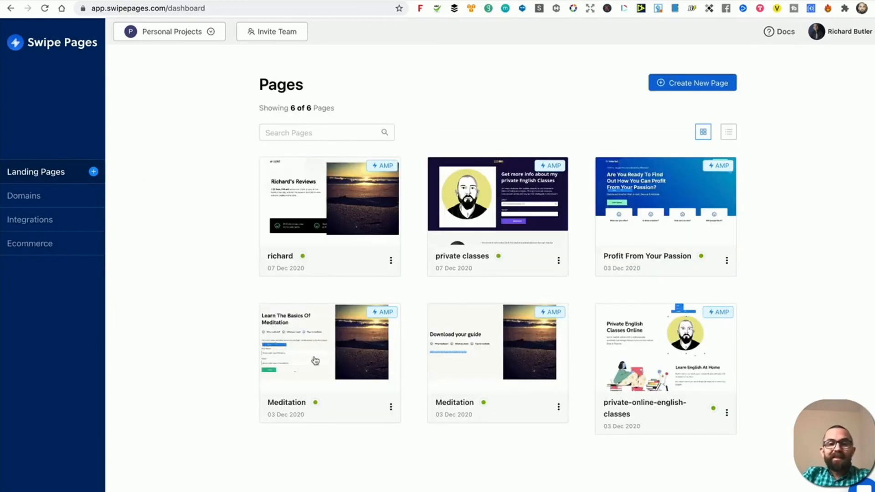
# View the live Learn The Basics Of Meditation page in a new browser tab.
pyautogui.rightClick(328, 341)
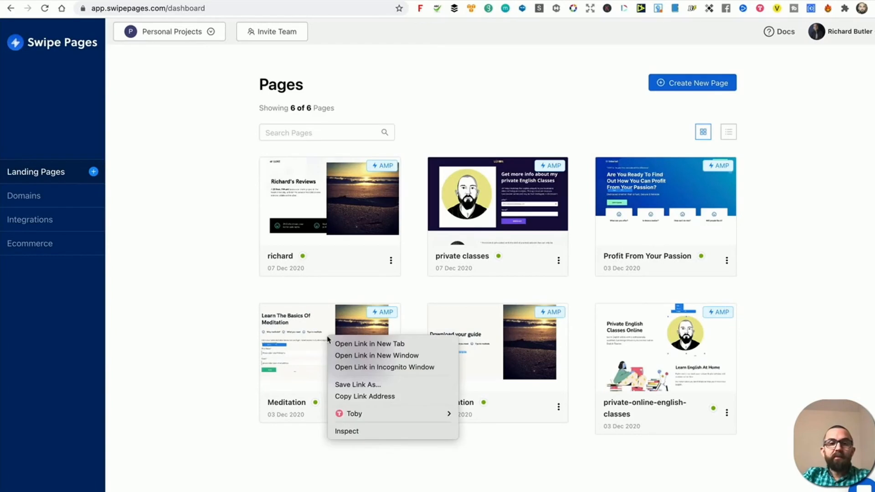
pyautogui.click(356, 344)
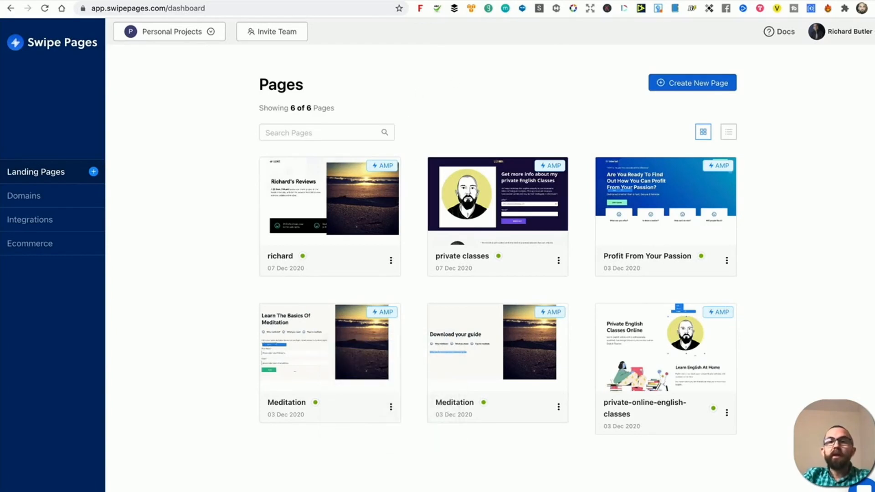
pyautogui.click(592, 1)
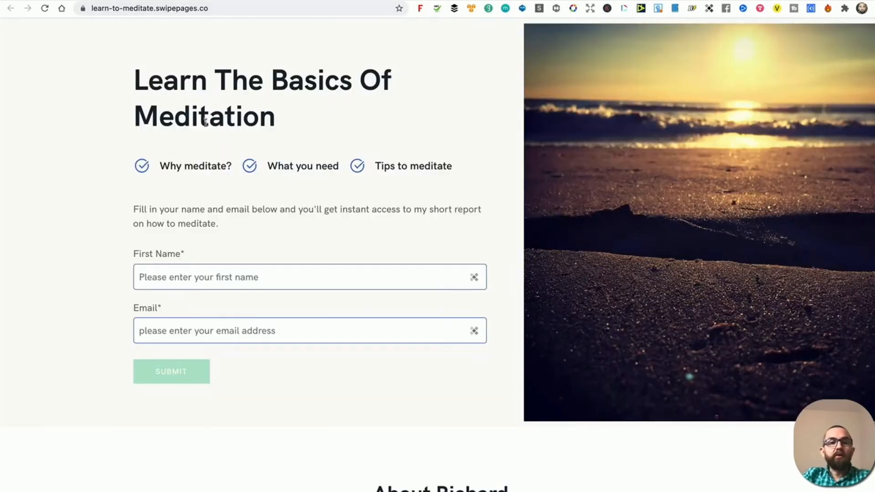
pyautogui.scroll(-2, 206, 272)
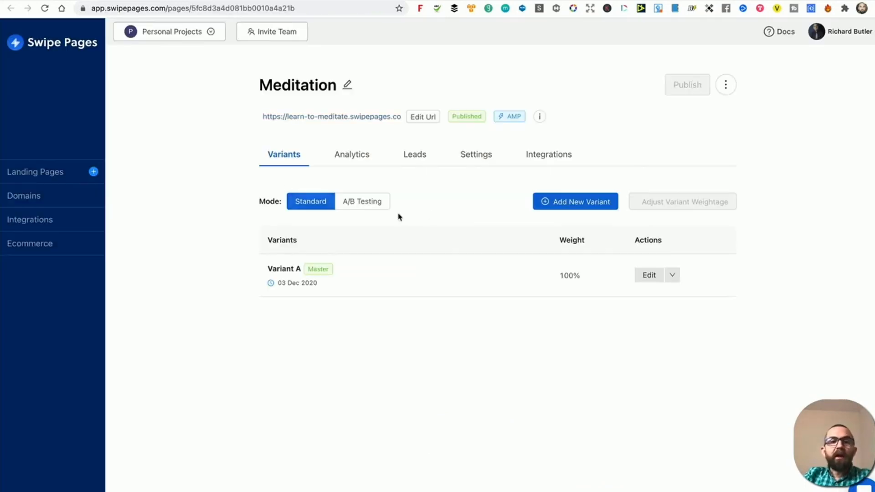
# Set Variant A's form submission to Redirect with the download page URL and publish the Meditation page.
pyautogui.click(646, 275)
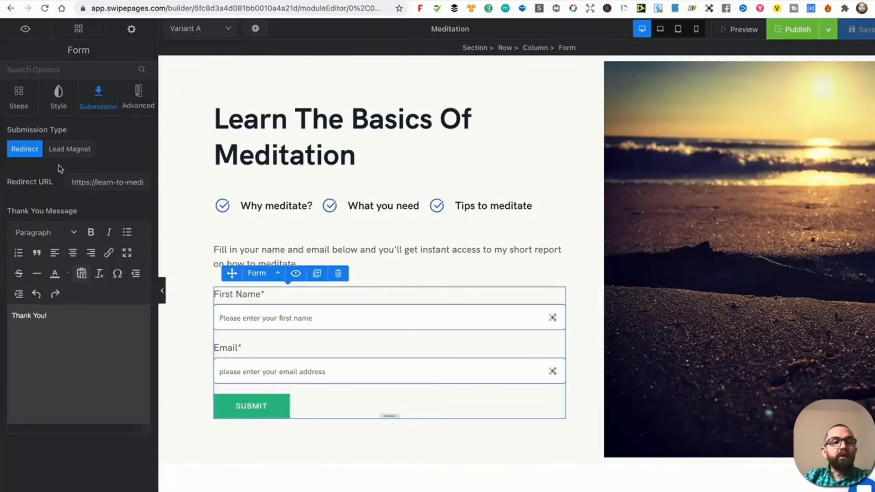
pyautogui.click(73, 148)
pyautogui.click(20, 151)
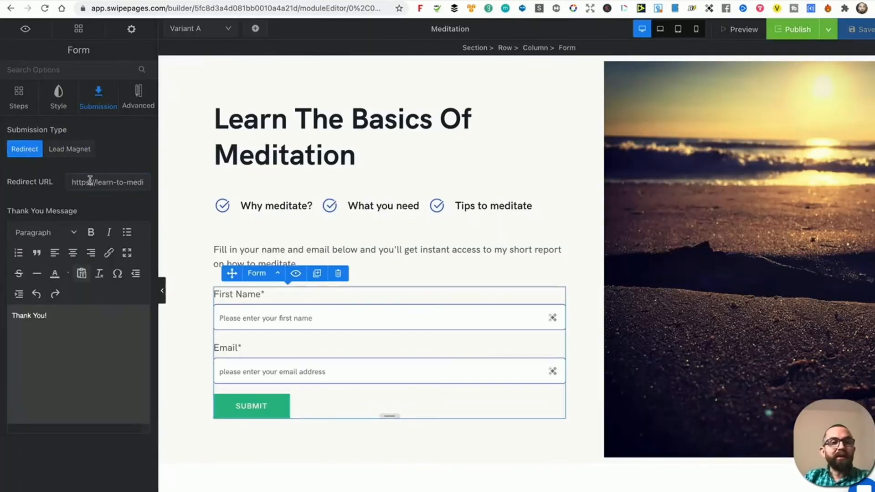
pyautogui.tripleClick(90, 181)
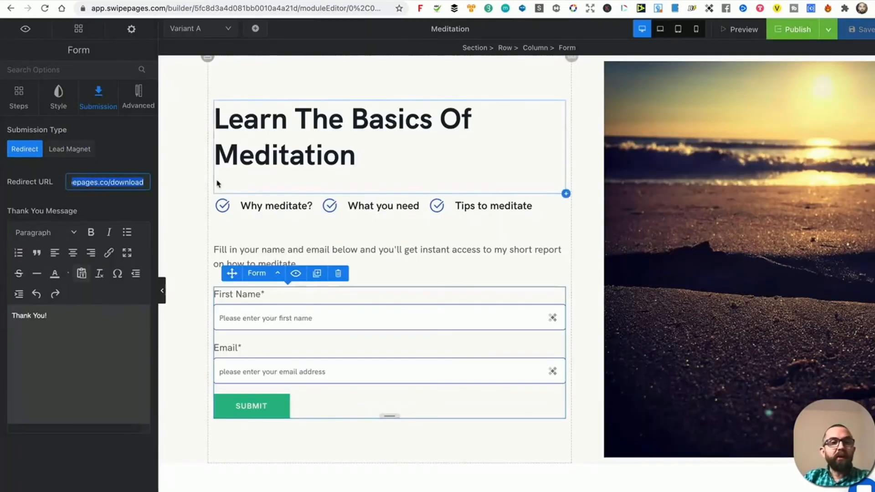
pyautogui.click(795, 30)
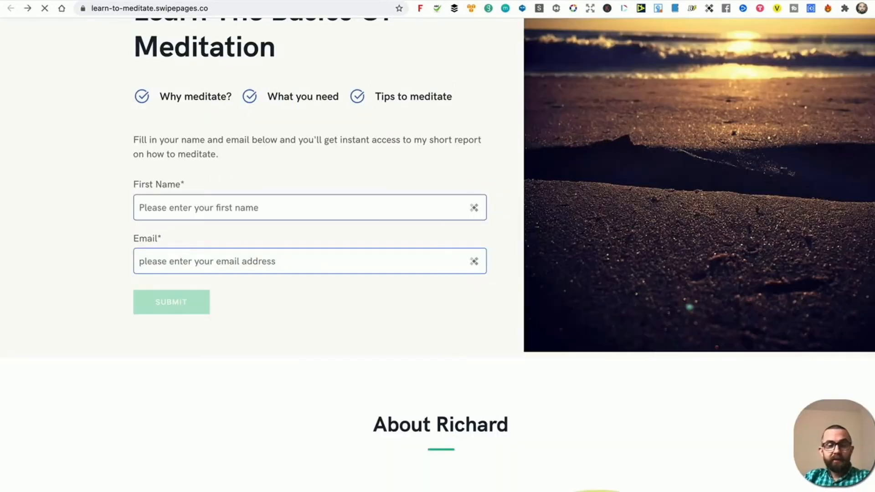
# Submit a test signup with a first name and e-mail, confirming it reaches 'Download your guide'.
pyautogui.click(235, 208)
pyautogui.write('ric')
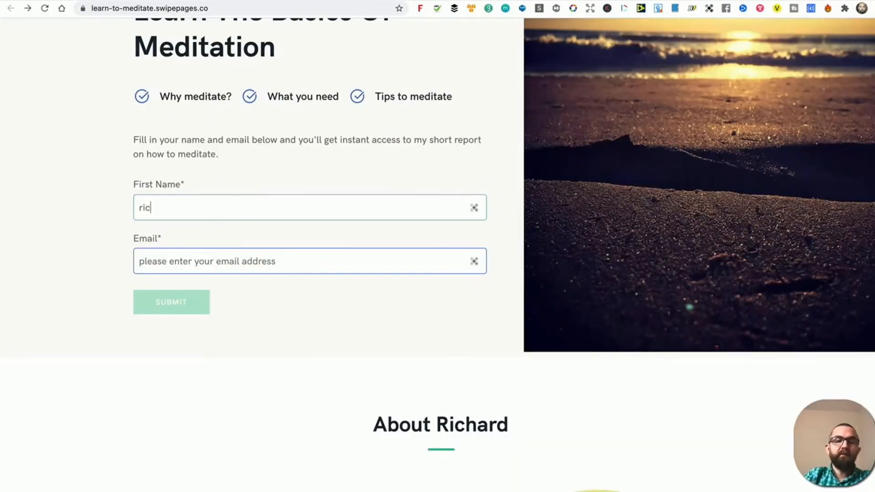
pyautogui.write('hard')
pyautogui.press('Tab')
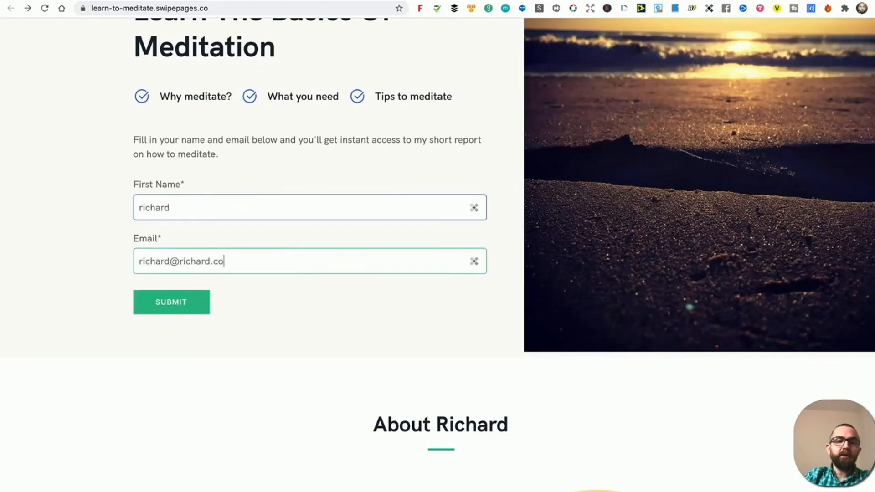
pyautogui.click(176, 305)
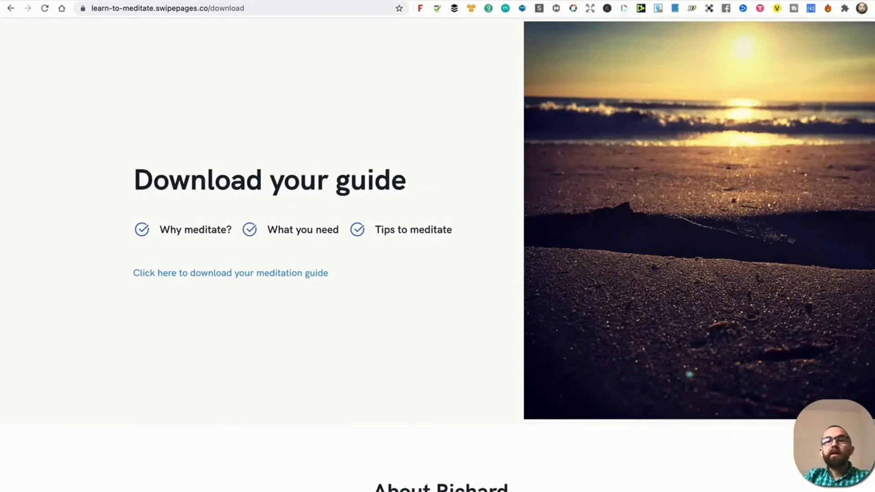
pyautogui.hotkey('ctrl', 'Tab')
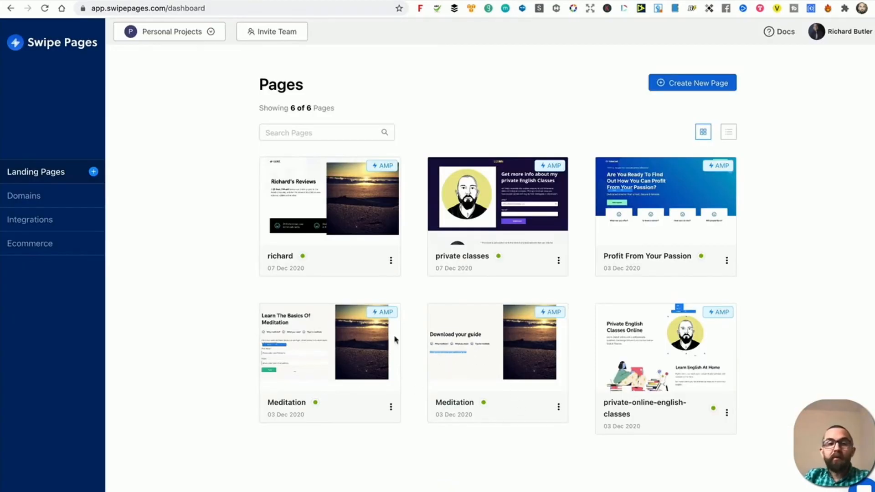
# Check the Meditation page's three leads, then view its Lead Capture settings with lead storage on.
pyautogui.click(309, 326)
pyautogui.click(412, 157)
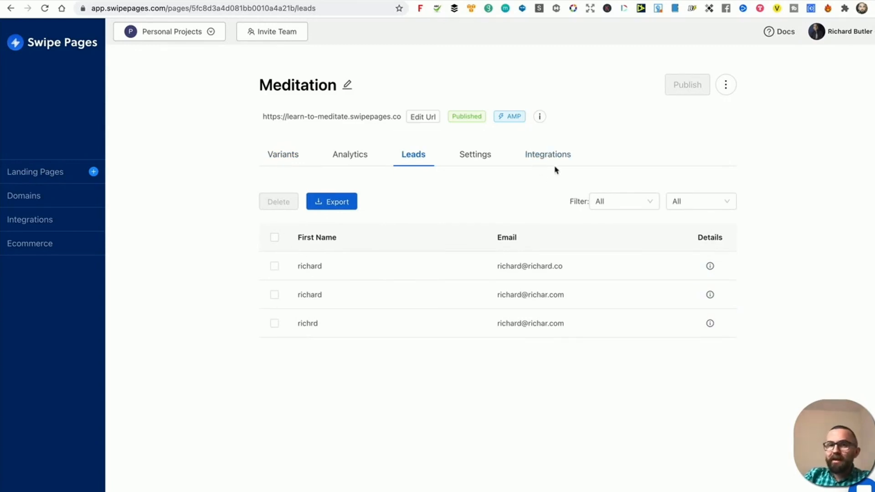
pyautogui.click(485, 162)
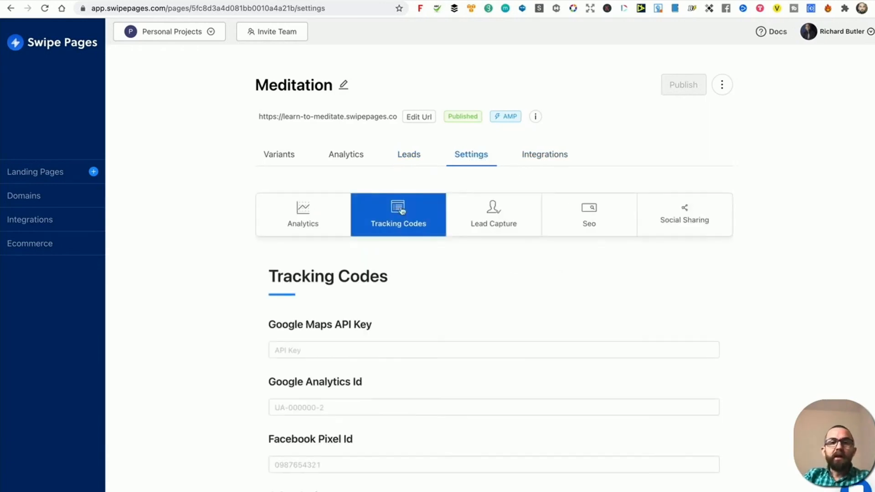
pyautogui.click(510, 210)
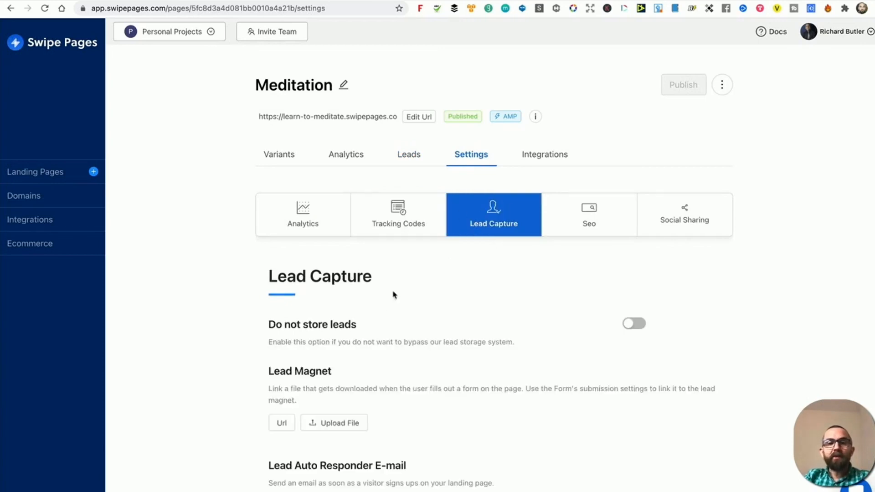